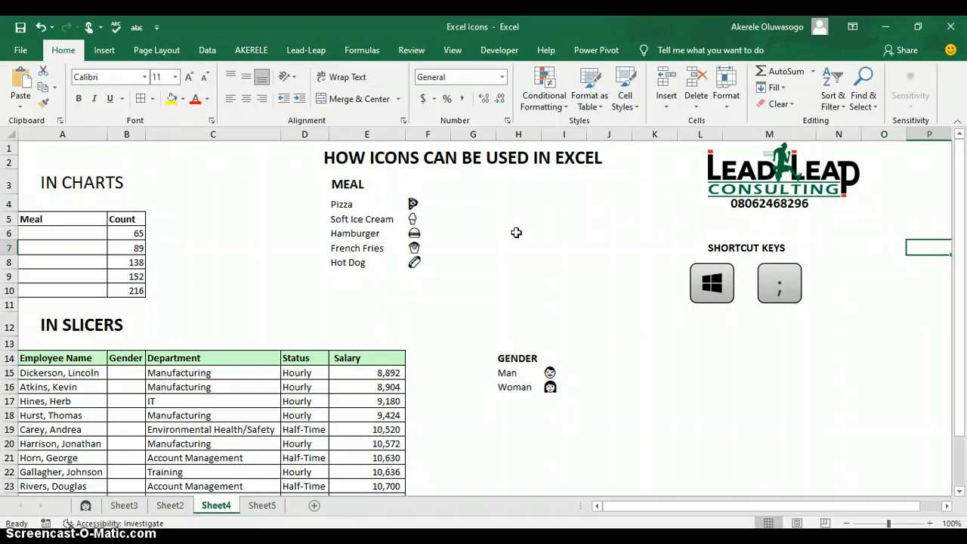
Go through the sample meal icons in F4:F8, from Pizza to Hot Dog, and compare them with their names.
{"action": "left_click", "coordinate": [415, 202]}
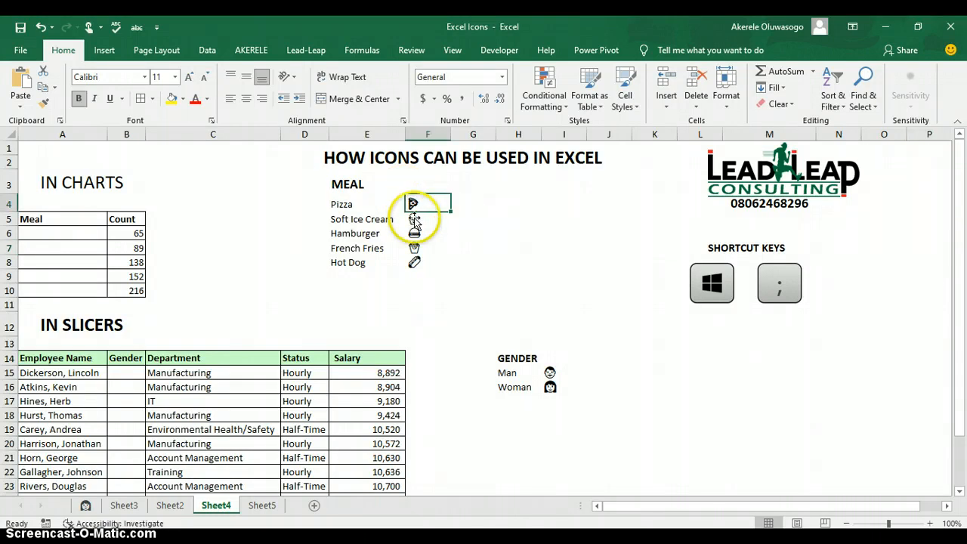
{"action": "left_click", "coordinate": [415, 219]}
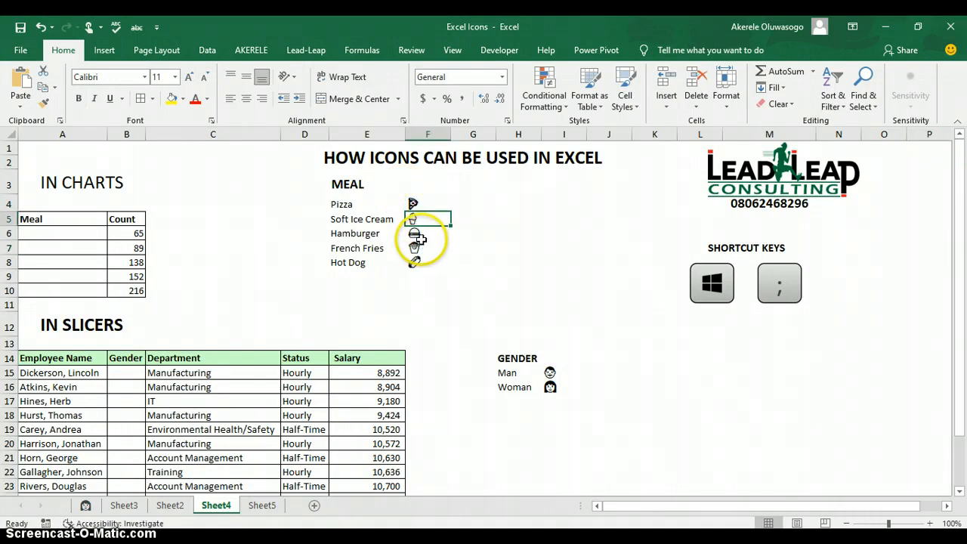
{"action": "left_click", "coordinate": [418, 235]}
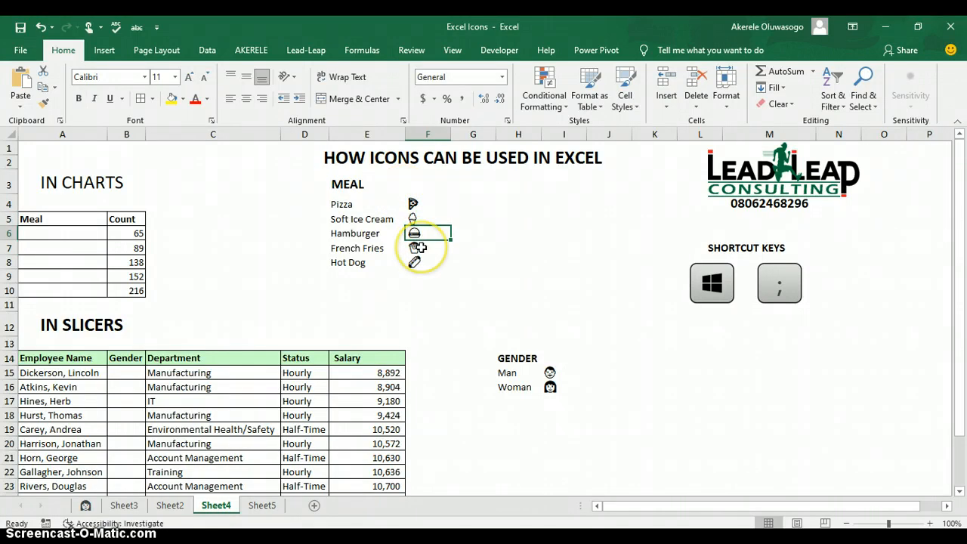
{"action": "left_click", "coordinate": [421, 248]}
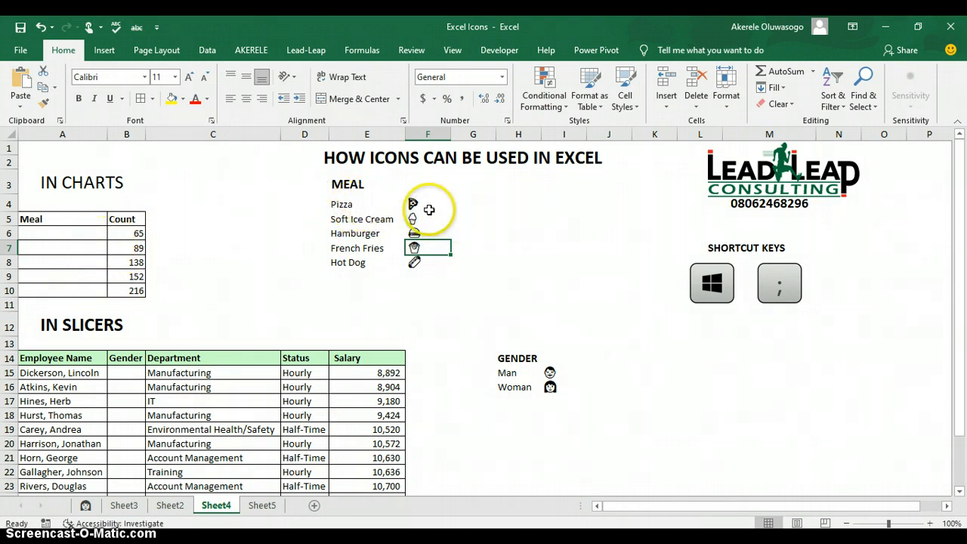
{"action": "left_click", "coordinate": [357, 202]}
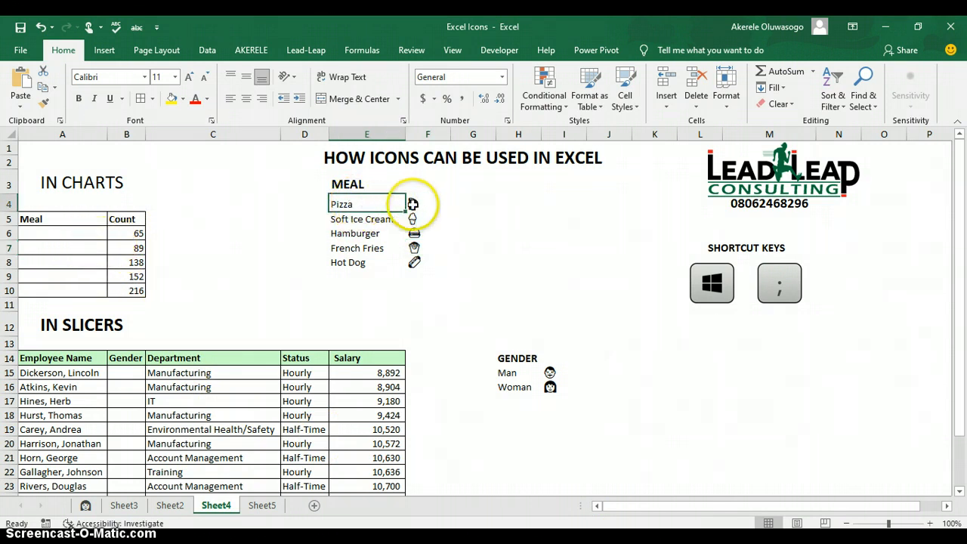
{"action": "left_click", "coordinate": [416, 204]}
{"action": "key", "text": "ctrl+b"}
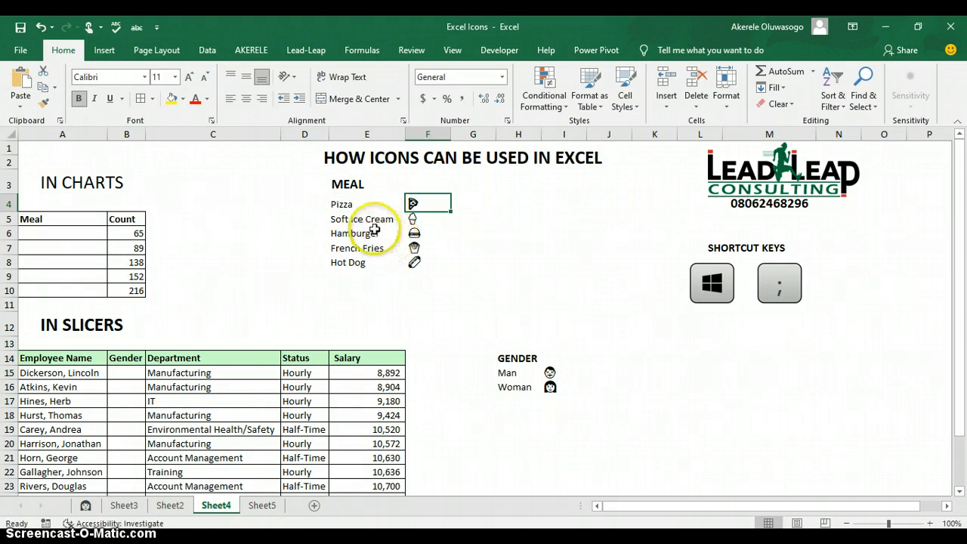
{"action": "left_click", "coordinate": [413, 219]}
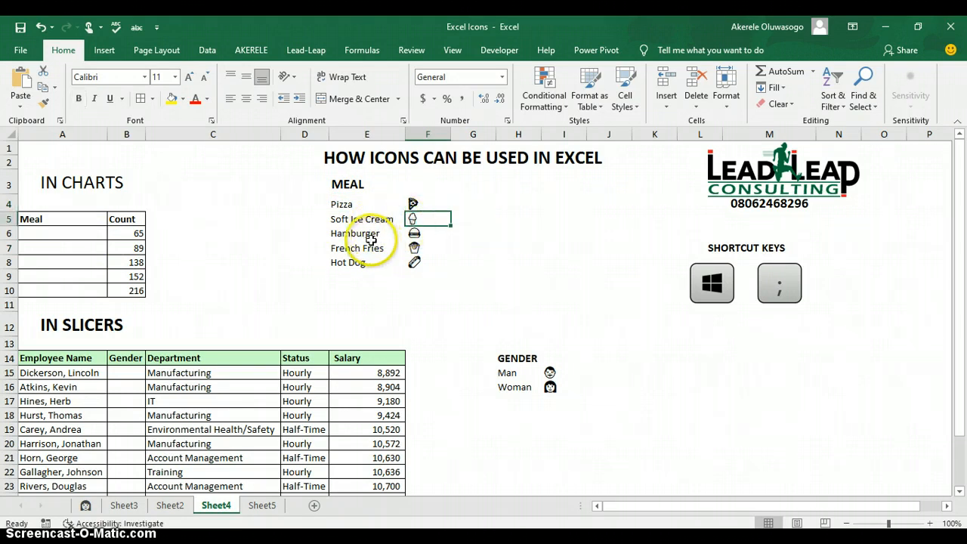
{"action": "left_click", "coordinate": [427, 233]}
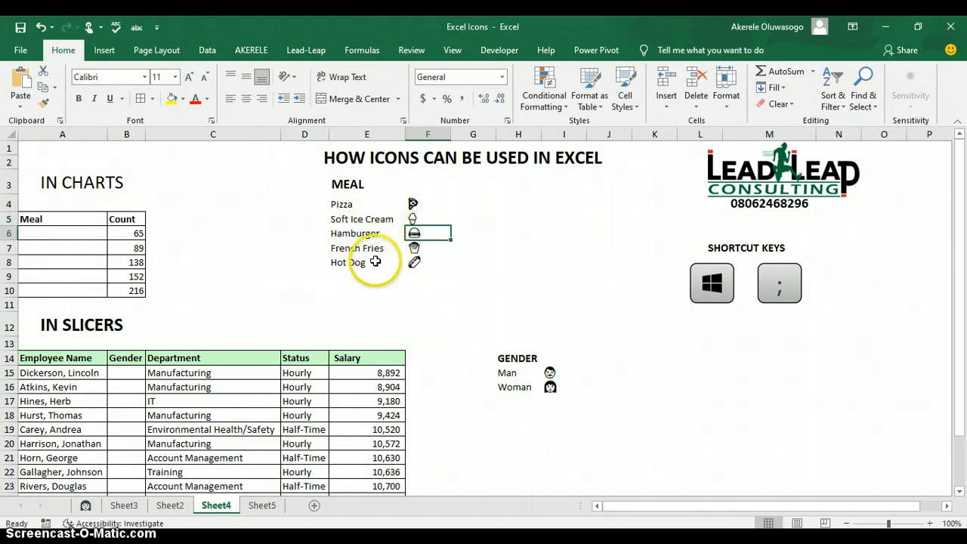
{"action": "left_click", "coordinate": [427, 248]}
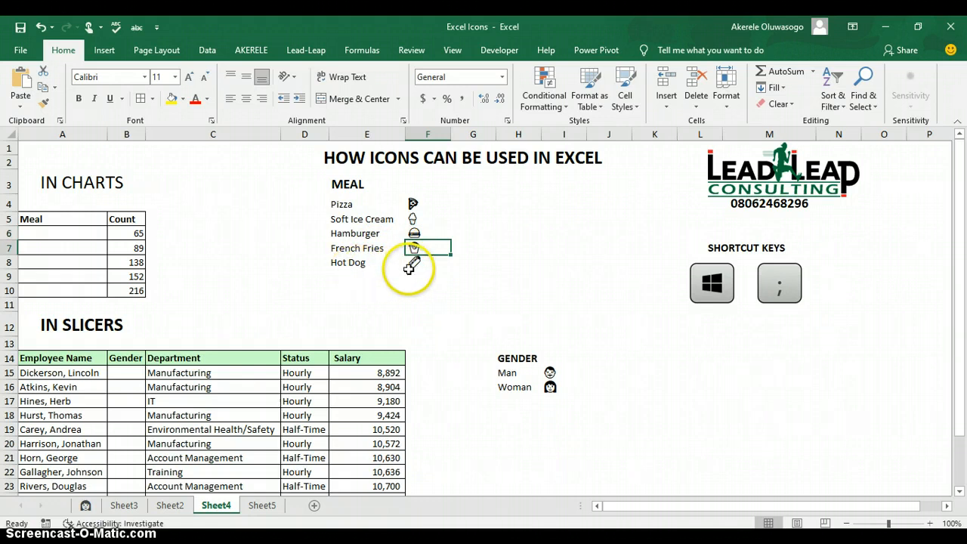
{"action": "left_click", "coordinate": [415, 264]}
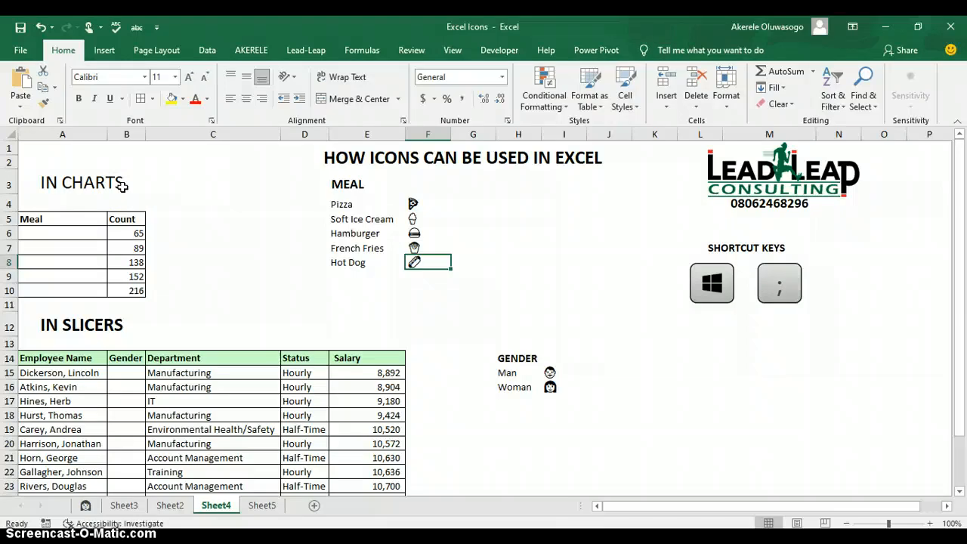
Open the emoji picker and browse its recently used, smiley, people, celebrations and objects, and food categories.
{"action": "key", "text": "super+semicolon"}
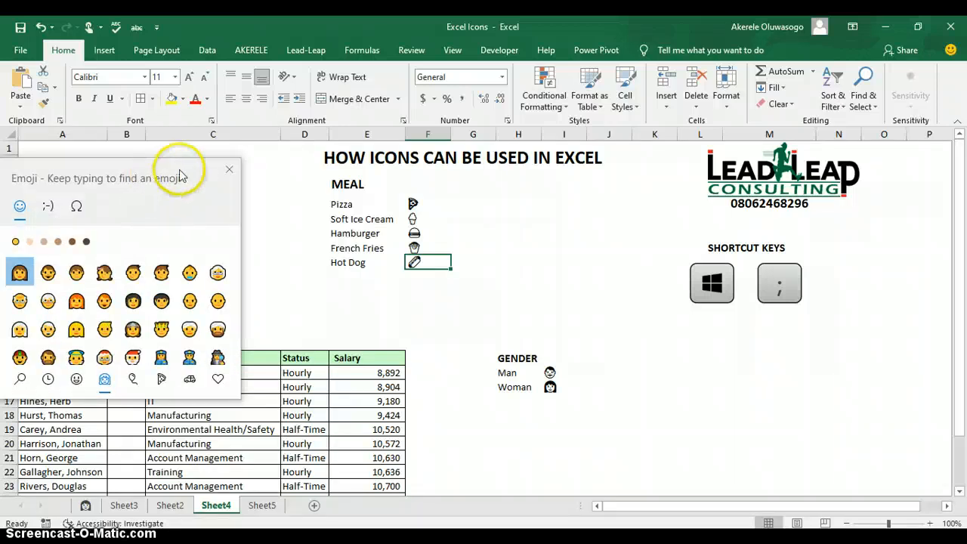
{"action": "left_click_drag", "start_coordinate": [192, 170], "coordinate": [662, 186]}
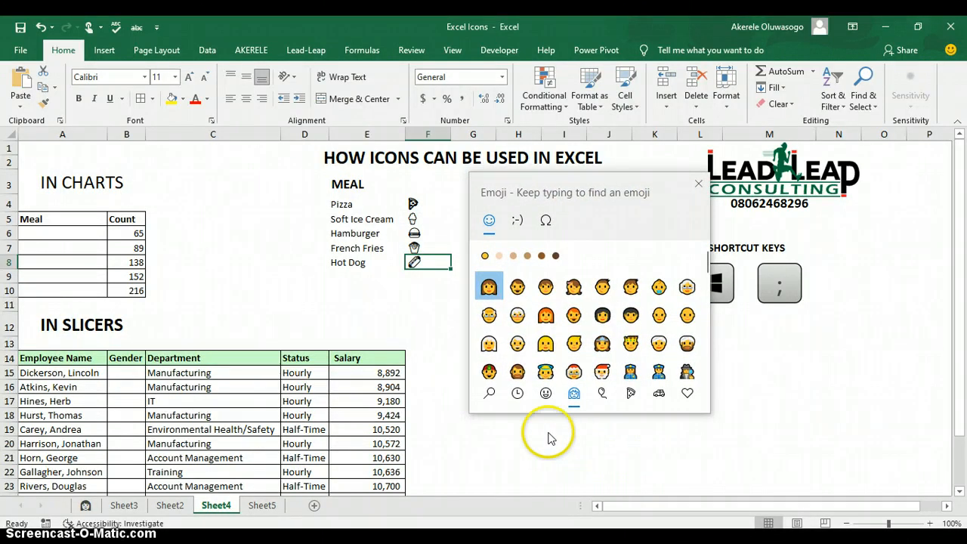
{"action": "left_click", "coordinate": [520, 402]}
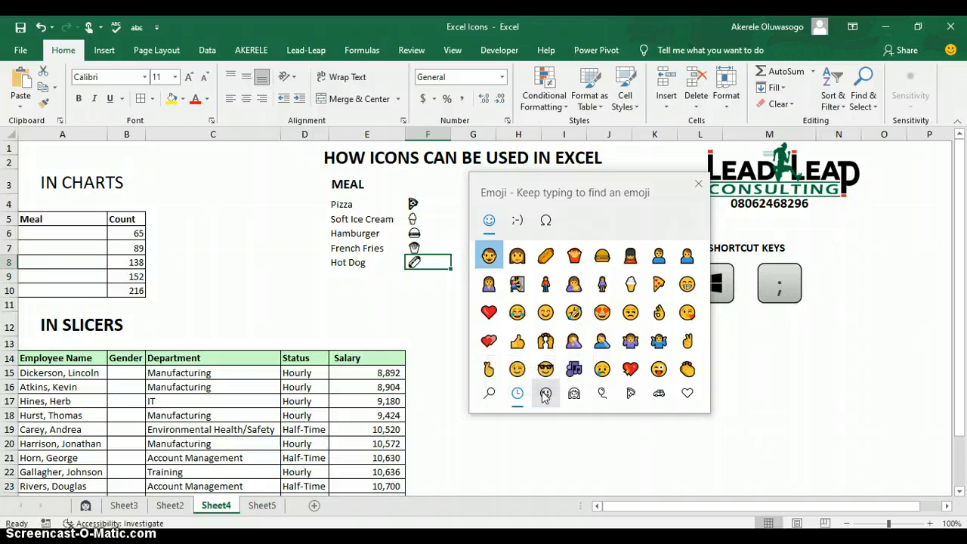
{"action": "left_click", "coordinate": [545, 394]}
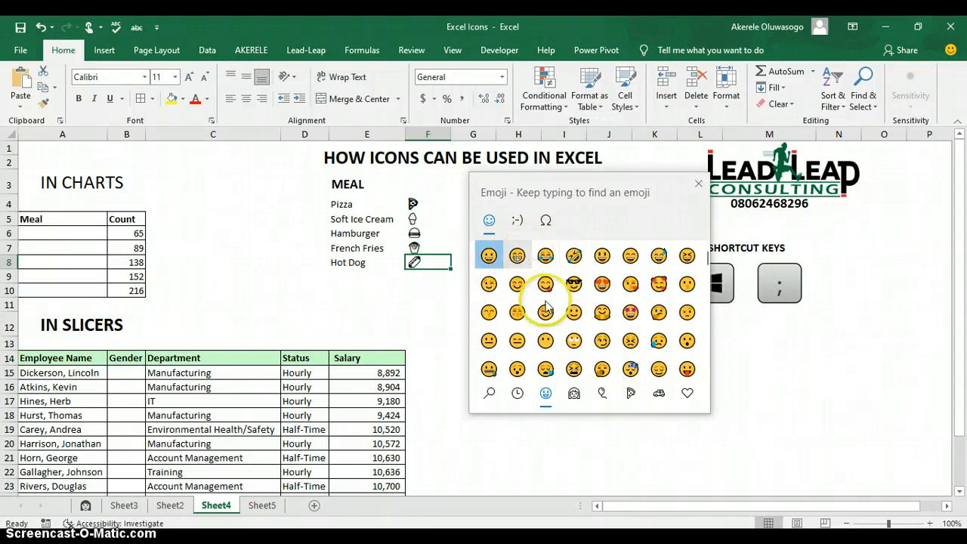
{"action": "left_click", "coordinate": [578, 396]}
{"action": "left_click", "coordinate": [576, 400]}
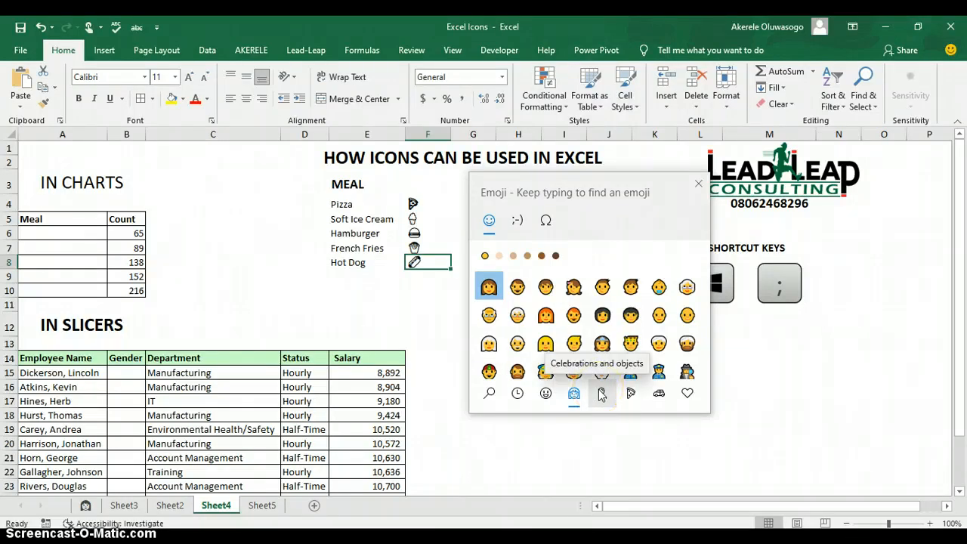
{"action": "left_click", "coordinate": [601, 394]}
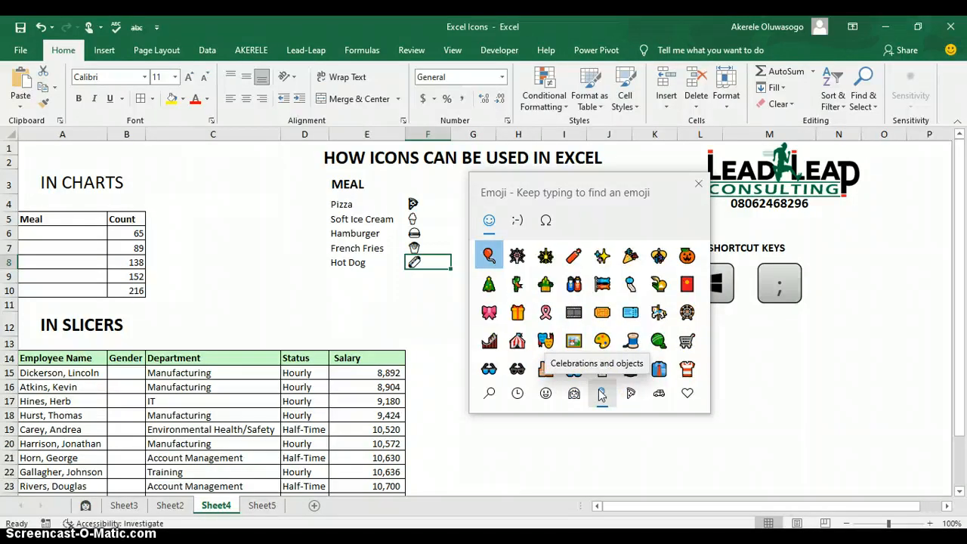
{"action": "left_click", "coordinate": [627, 390]}
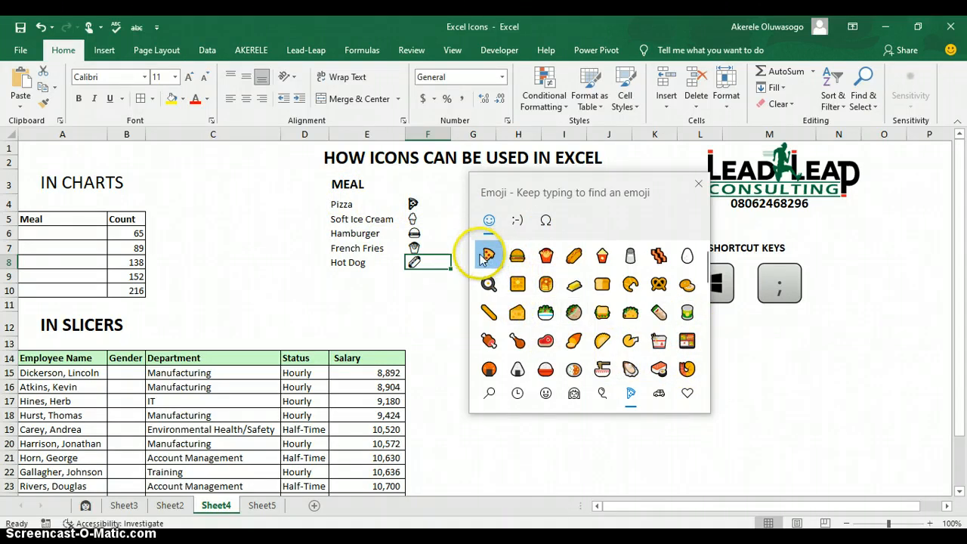
Insert the pizza emoji in cell A6, the first row of the Meal column, and close the emoji picker.
{"action": "left_click", "coordinate": [61, 233]}
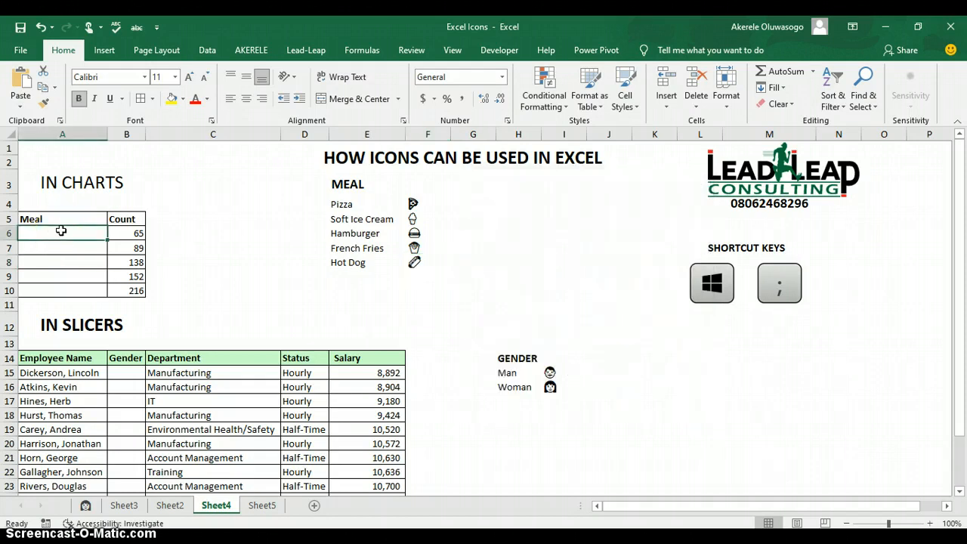
{"action": "left_click", "coordinate": [61, 232]}
{"action": "key", "text": "super+semicolon"}
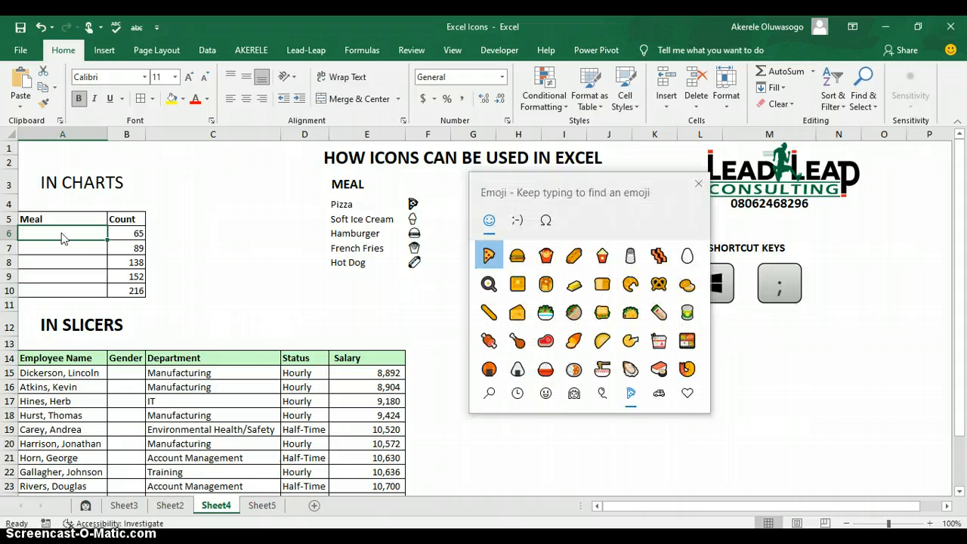
{"action": "left_click", "coordinate": [488, 256]}
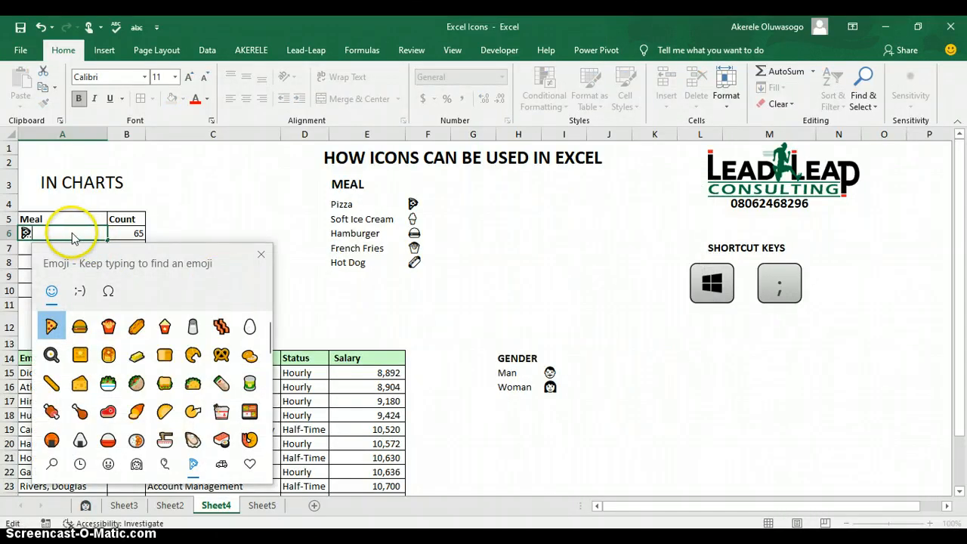
{"action": "left_click", "coordinate": [260, 253]}
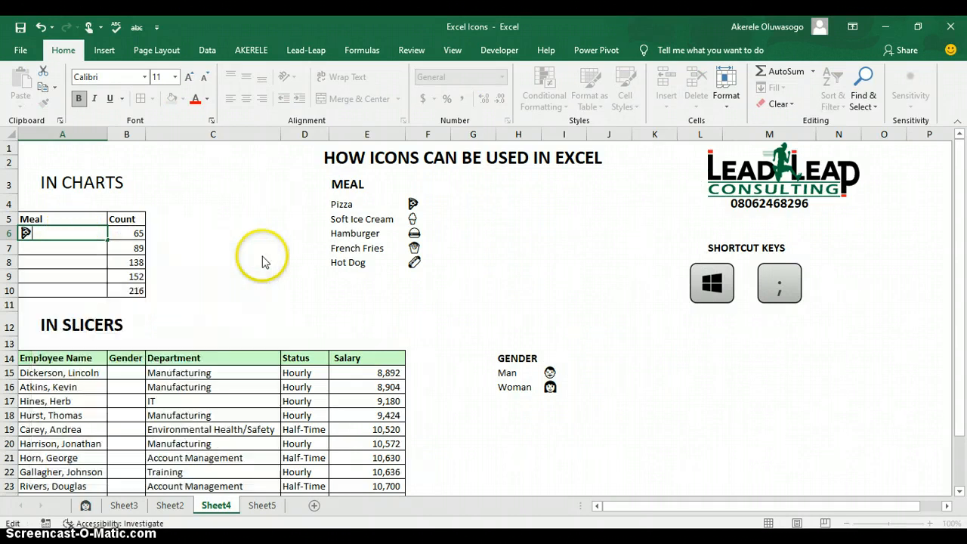
Insert the soft ice cream emoji in cell A7 of the Meal column and close the emoji picker.
{"action": "left_click", "coordinate": [91, 247]}
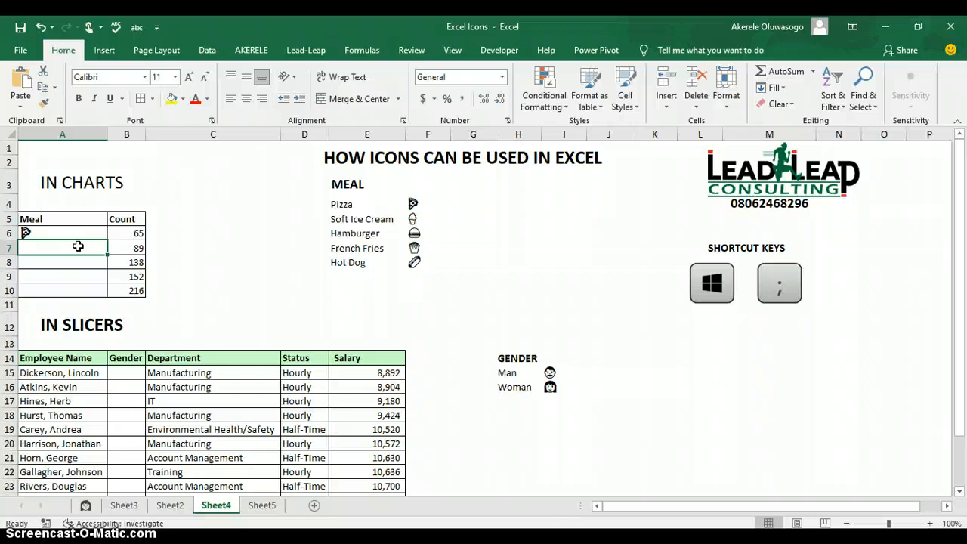
{"action": "key", "text": "super+semicolon"}
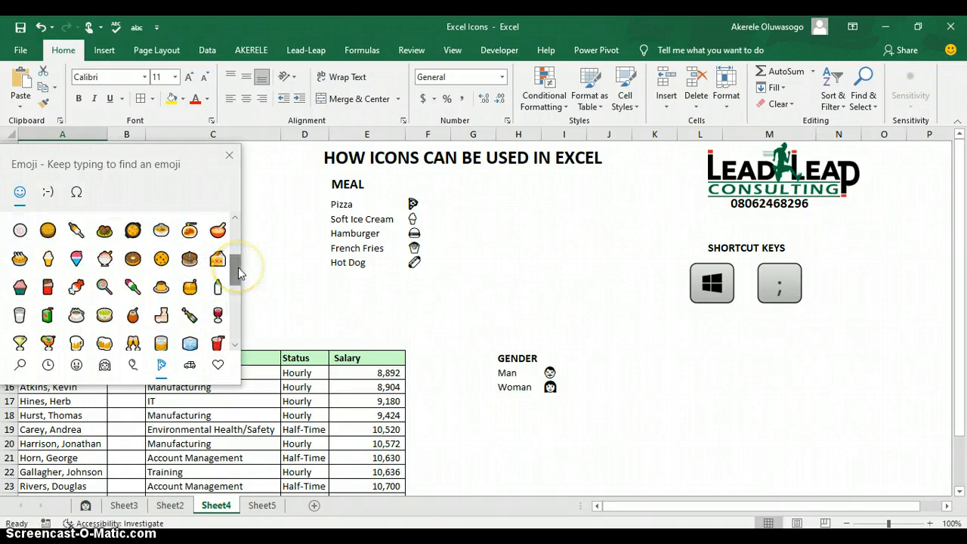
{"action": "left_click", "coordinate": [238, 268]}
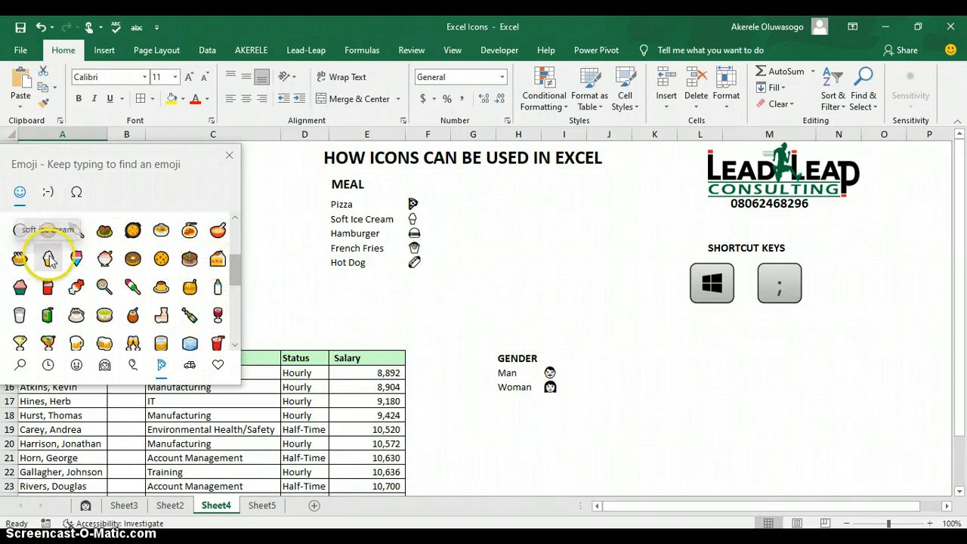
{"action": "left_click_drag", "start_coordinate": [144, 156], "coordinate": [346, 168]}
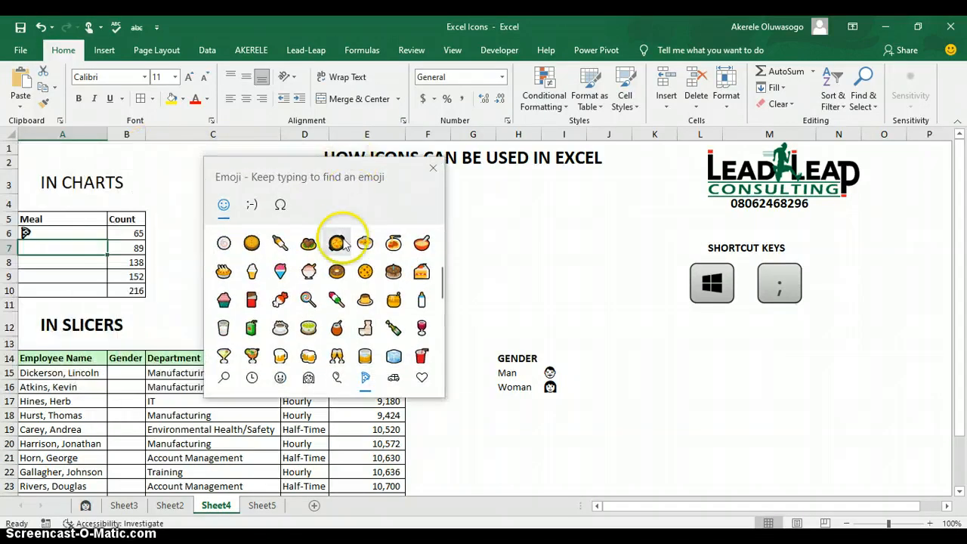
{"action": "left_click", "coordinate": [254, 274]}
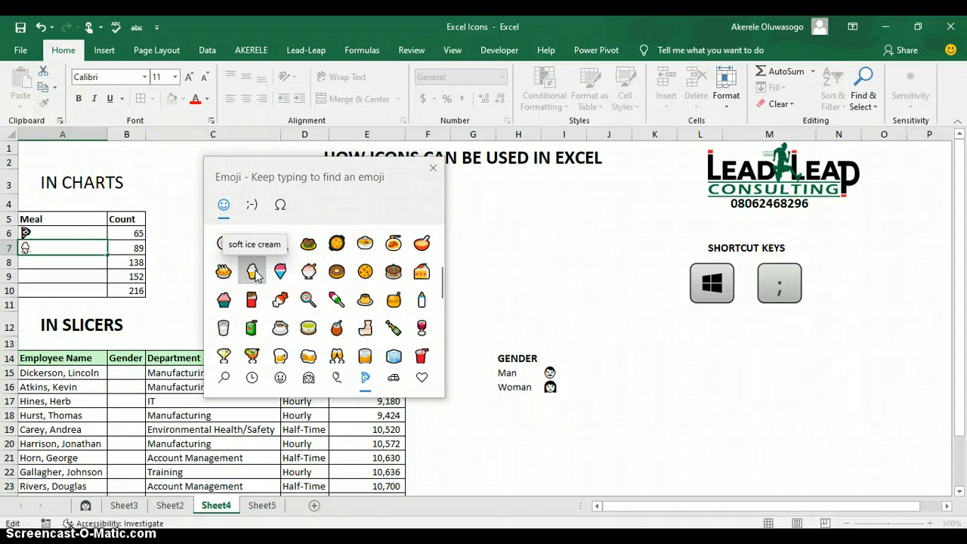
{"action": "left_click", "coordinate": [435, 169]}
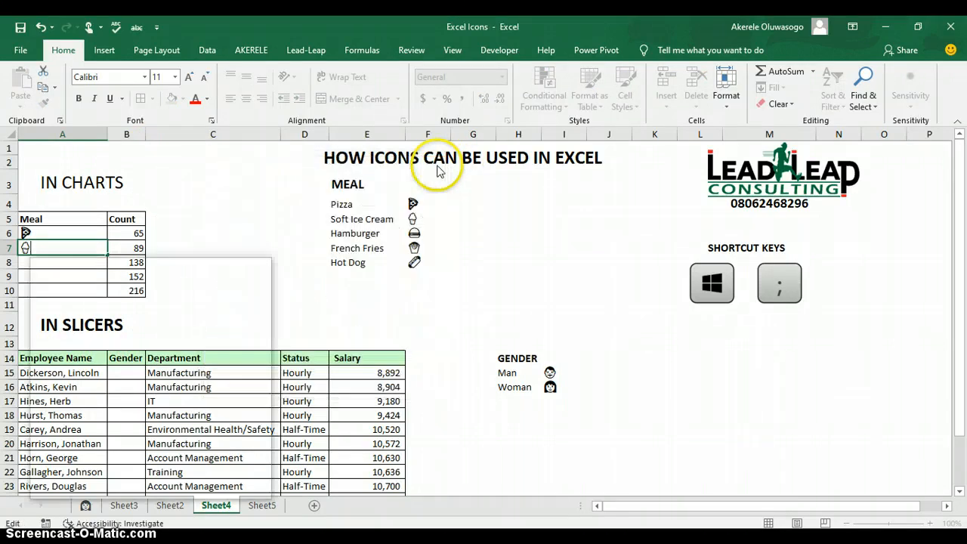
Insert the hamburger emoji in cell A8 of the Meal column and close the emoji picker.
{"action": "left_click", "coordinate": [70, 260]}
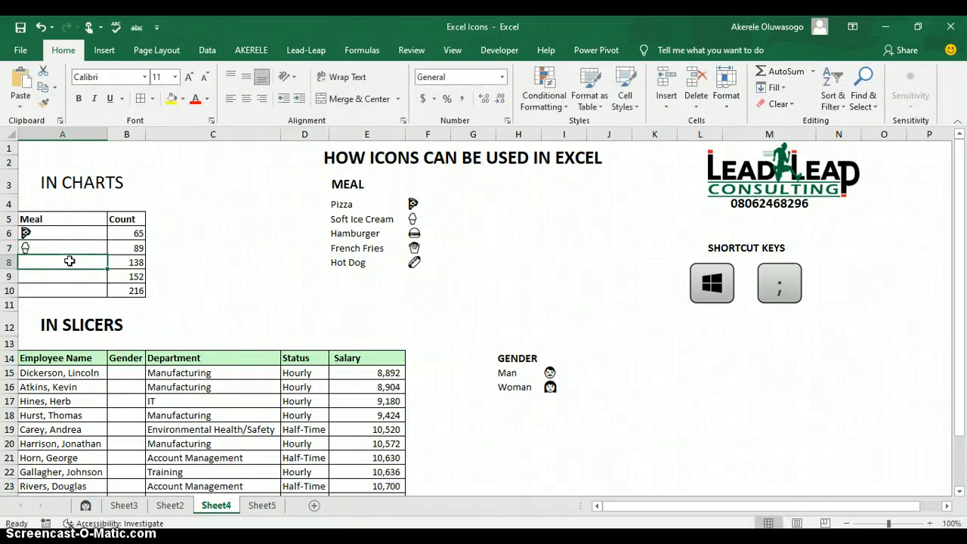
{"action": "key", "text": "super+semicolon"}
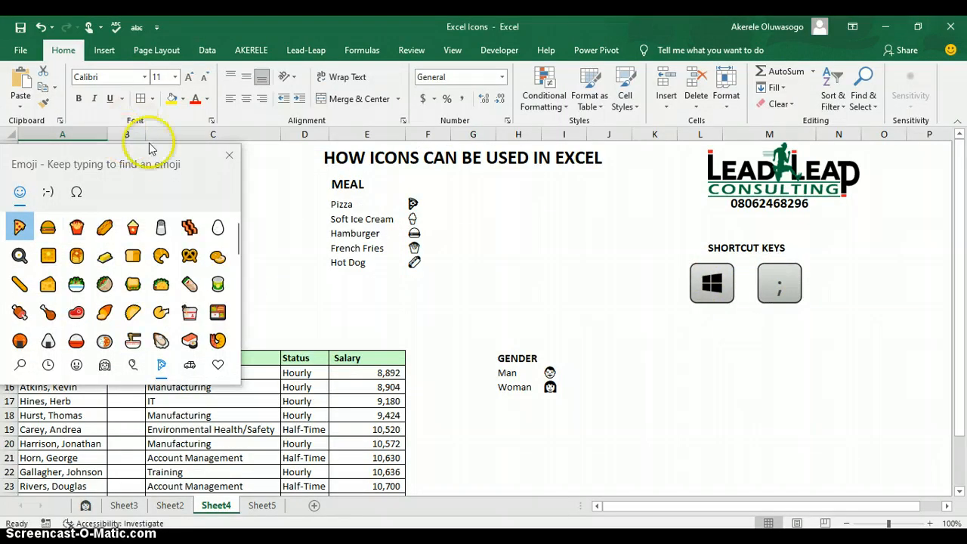
{"action": "left_click_drag", "start_coordinate": [162, 158], "coordinate": [648, 319]}
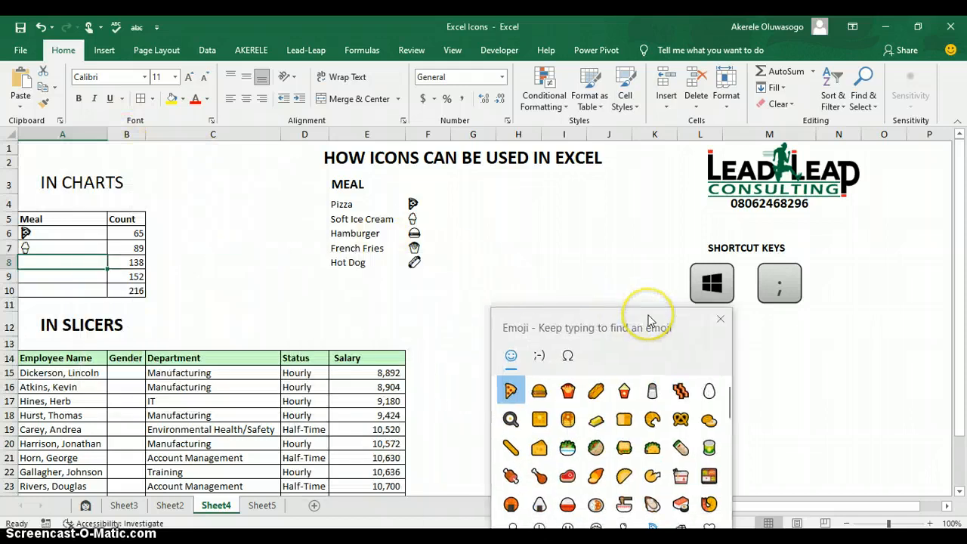
{"action": "left_click", "coordinate": [540, 390]}
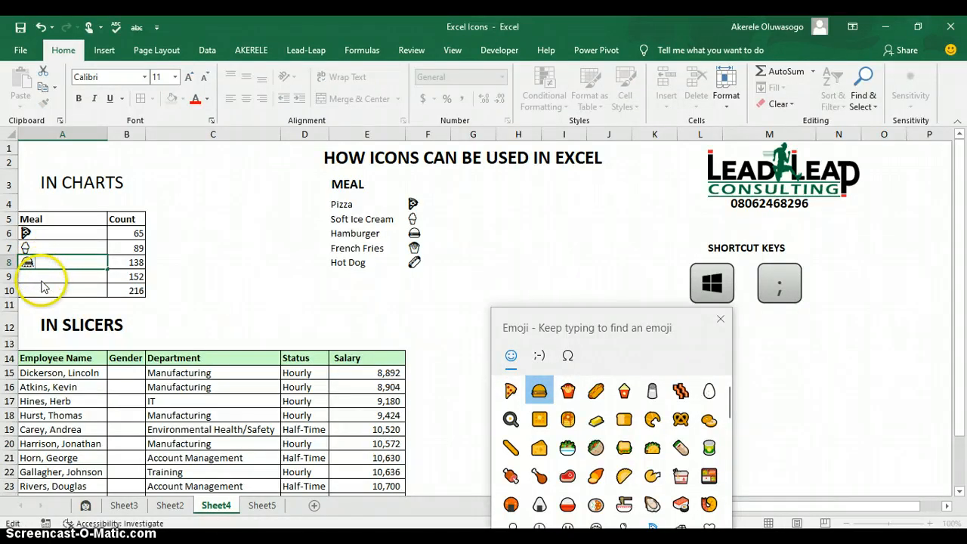
{"action": "left_click", "coordinate": [719, 321]}
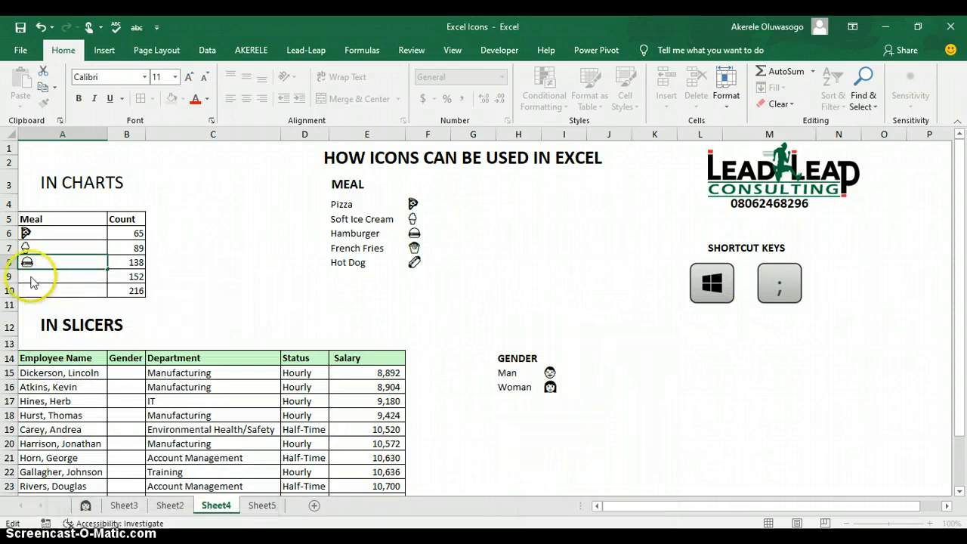
Insert the french fries emoji in cell A9 of the Meal column and close the emoji picker.
{"action": "left_click", "coordinate": [31, 276]}
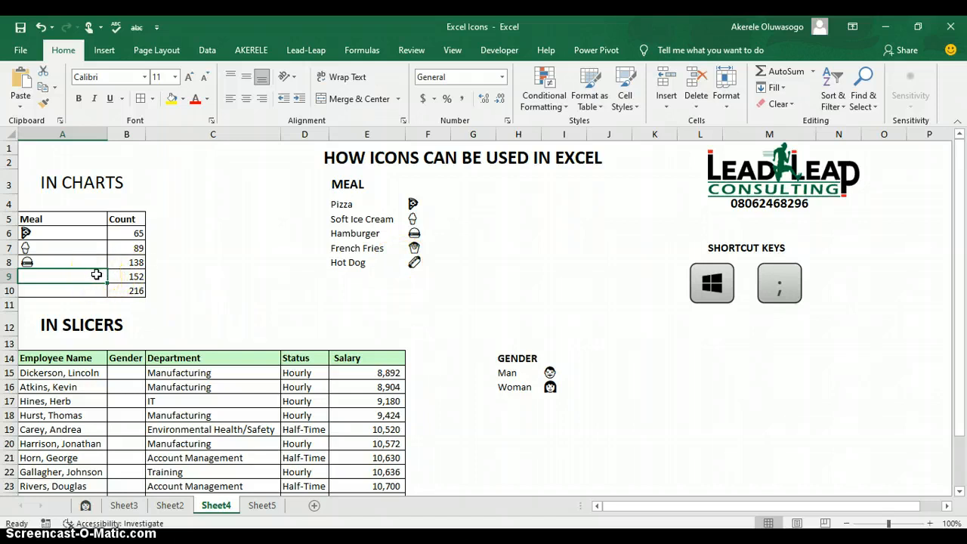
{"action": "key", "text": "super+semicolon"}
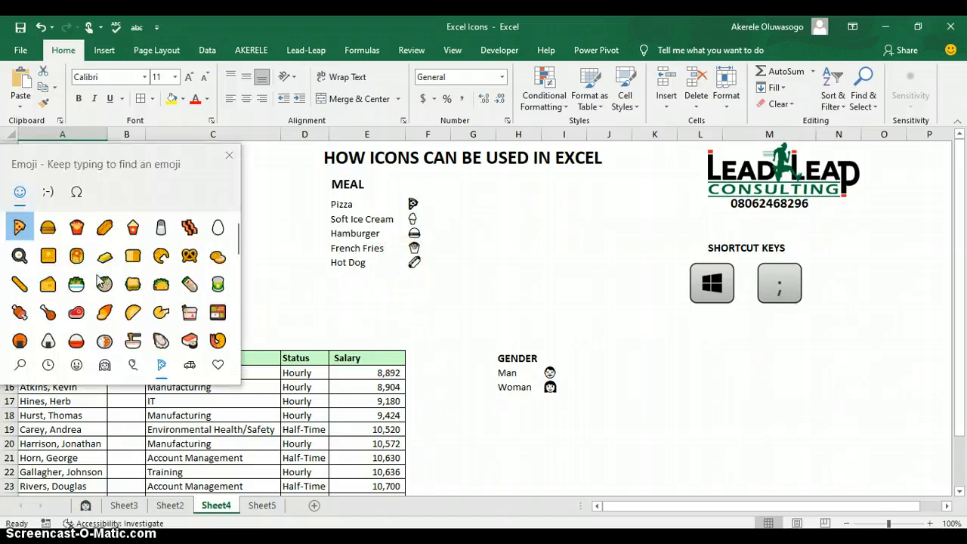
{"action": "left_click_drag", "start_coordinate": [140, 160], "coordinate": [644, 284]}
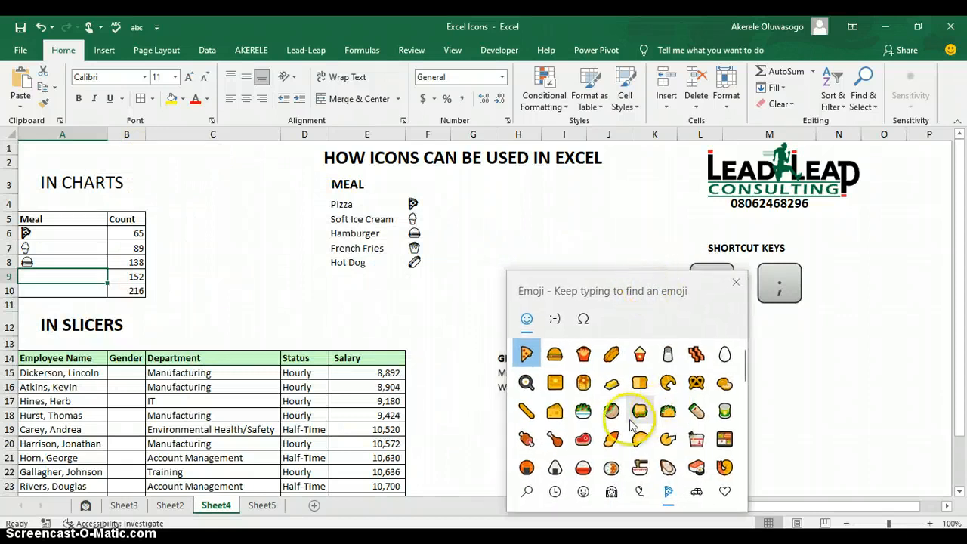
{"action": "left_click", "coordinate": [590, 365]}
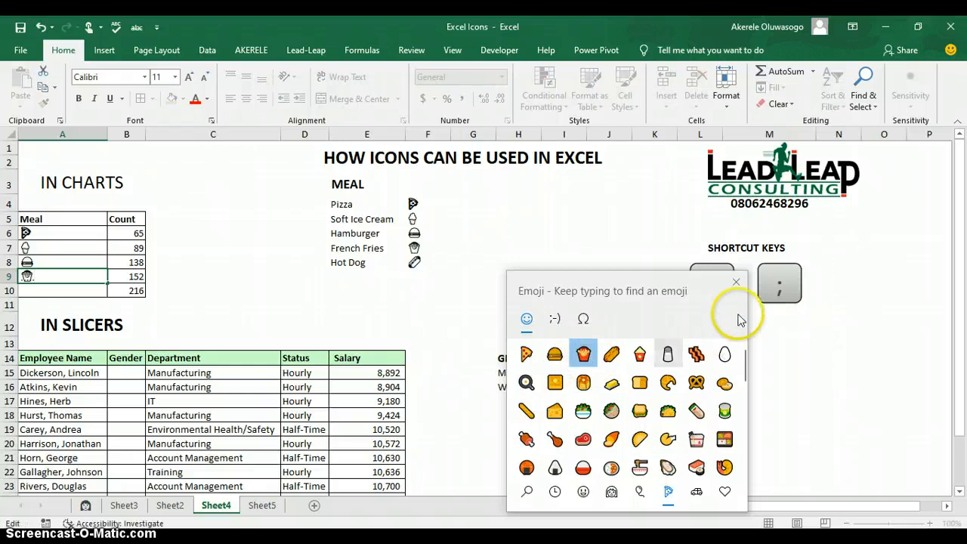
{"action": "left_click", "coordinate": [736, 285]}
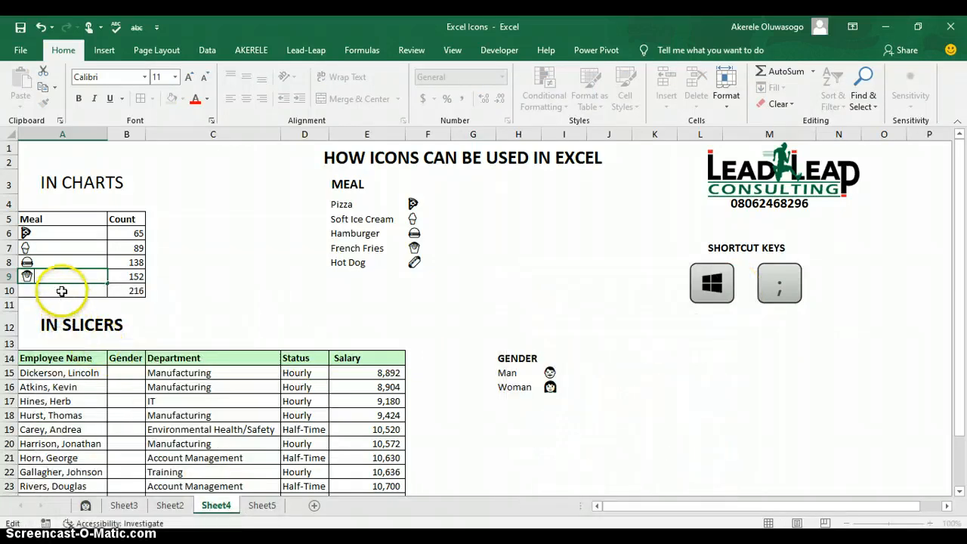
Insert the hot dog emoji in cell A10 of the Meal column, close the emoji picker and commit the entry.
{"action": "left_click", "coordinate": [62, 291]}
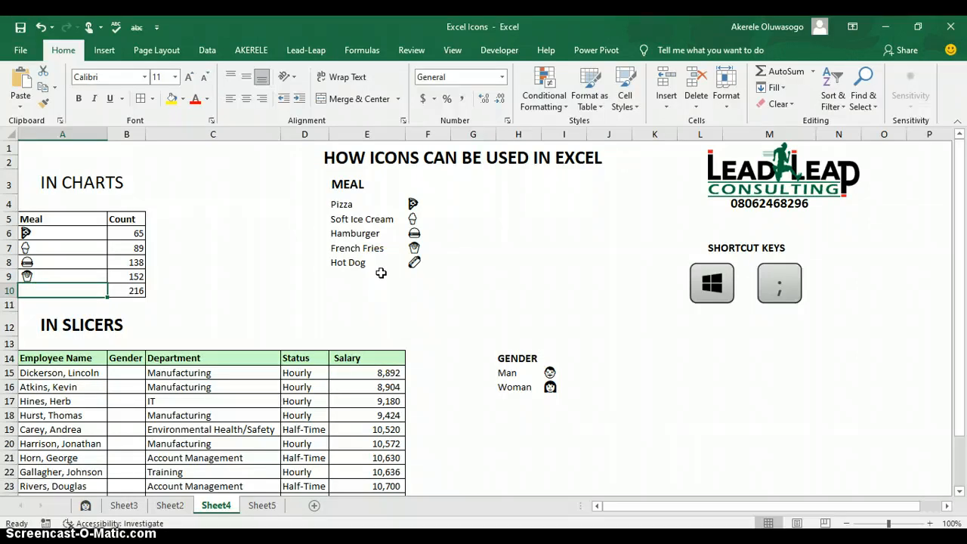
{"action": "key", "text": "super+semicolon"}
{"action": "left_click_drag", "start_coordinate": [151, 165], "coordinate": [605, 248]}
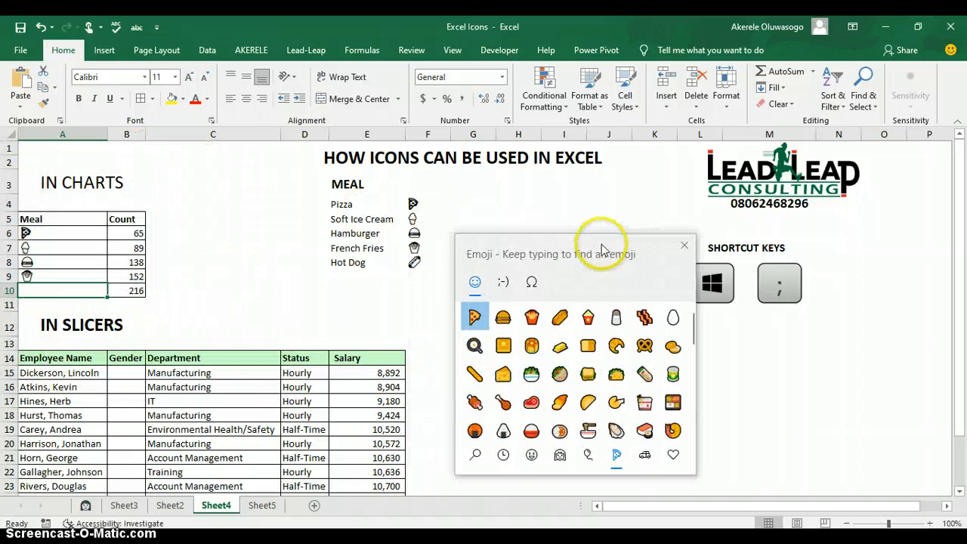
{"action": "left_click", "coordinate": [557, 320]}
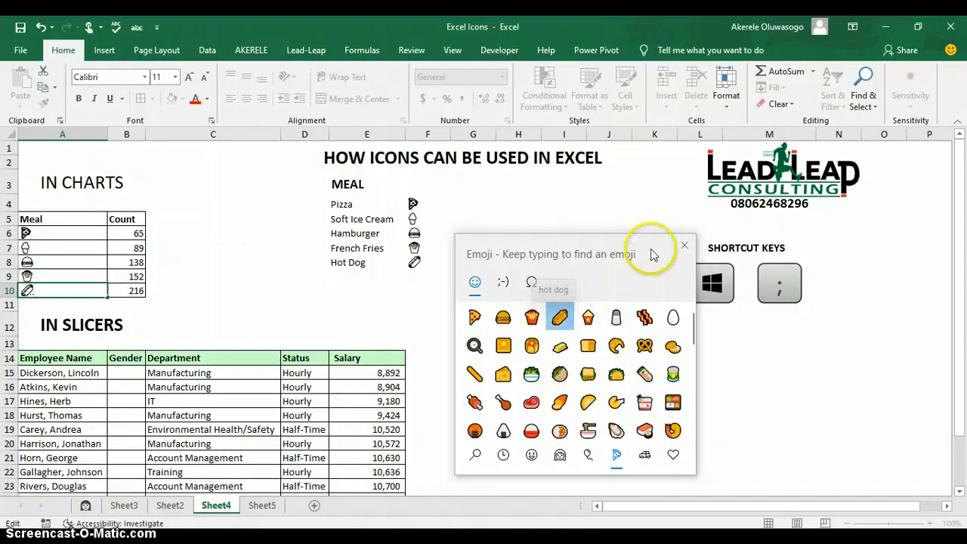
{"action": "left_click", "coordinate": [677, 244]}
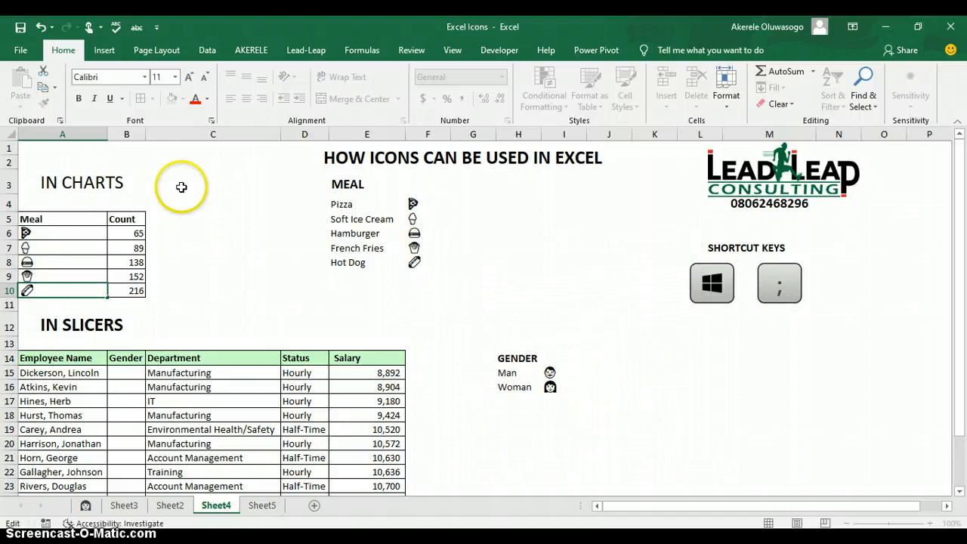
{"action": "left_click", "coordinate": [203, 226]}
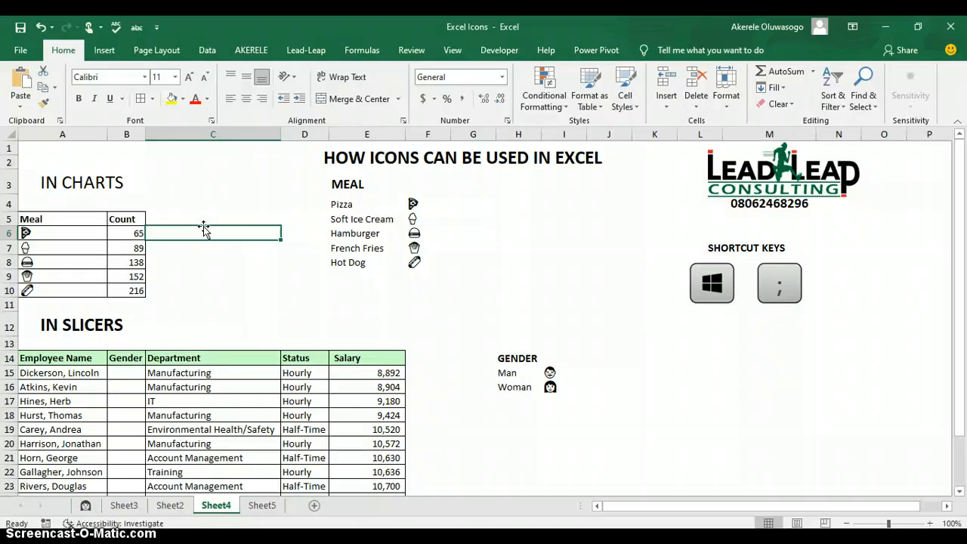
Insert a Clustered Column chart from the Meal and Count table.
{"action": "left_click", "coordinate": [74, 233]}
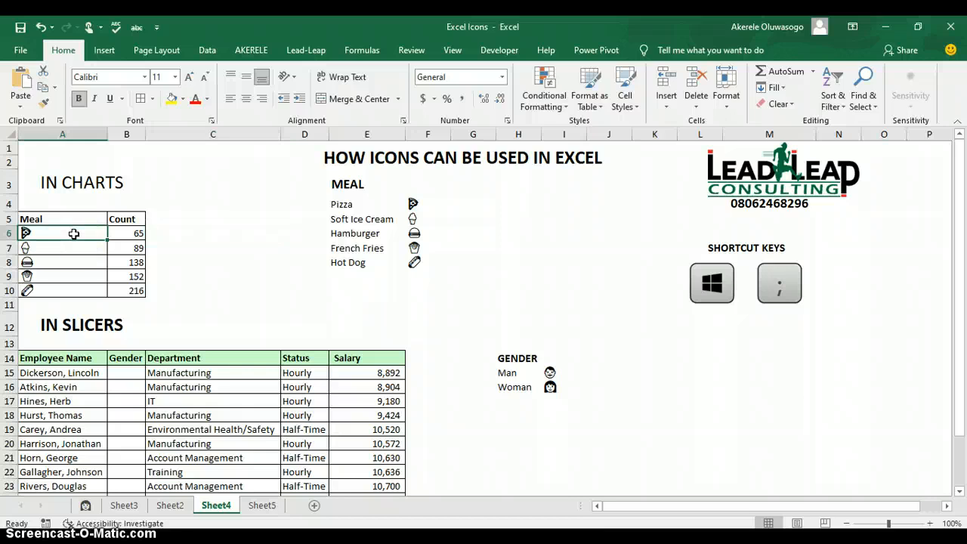
{"action": "left_click", "coordinate": [102, 52]}
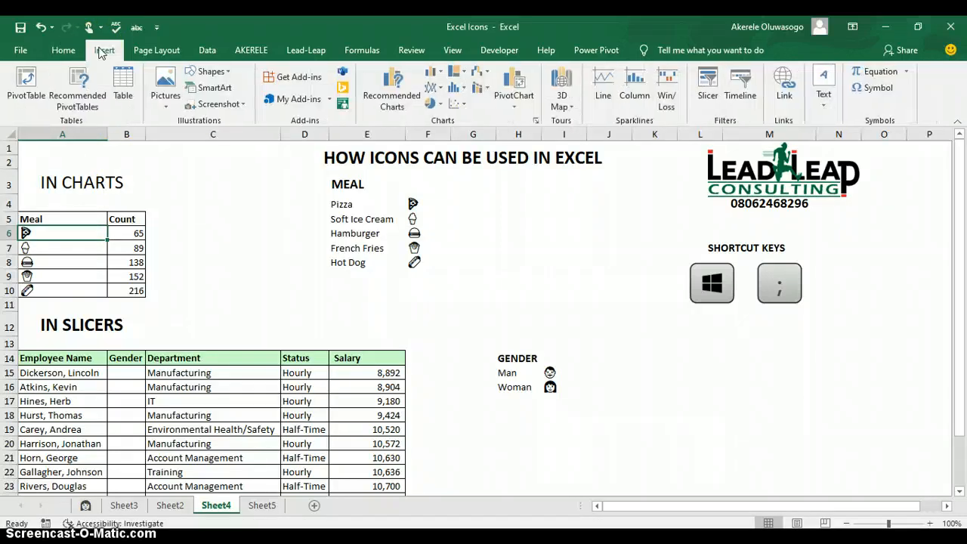
{"action": "left_click", "coordinate": [389, 97]}
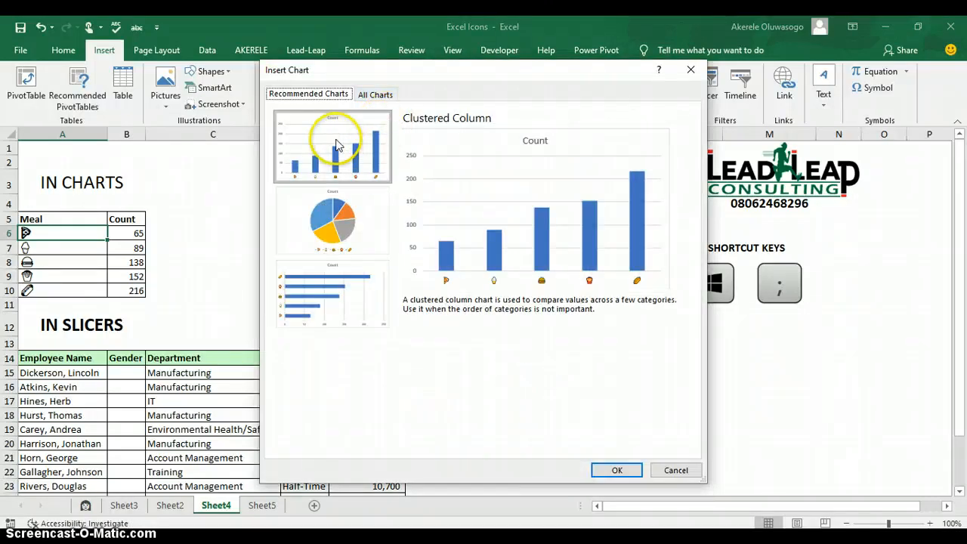
{"action": "left_click", "coordinate": [374, 97]}
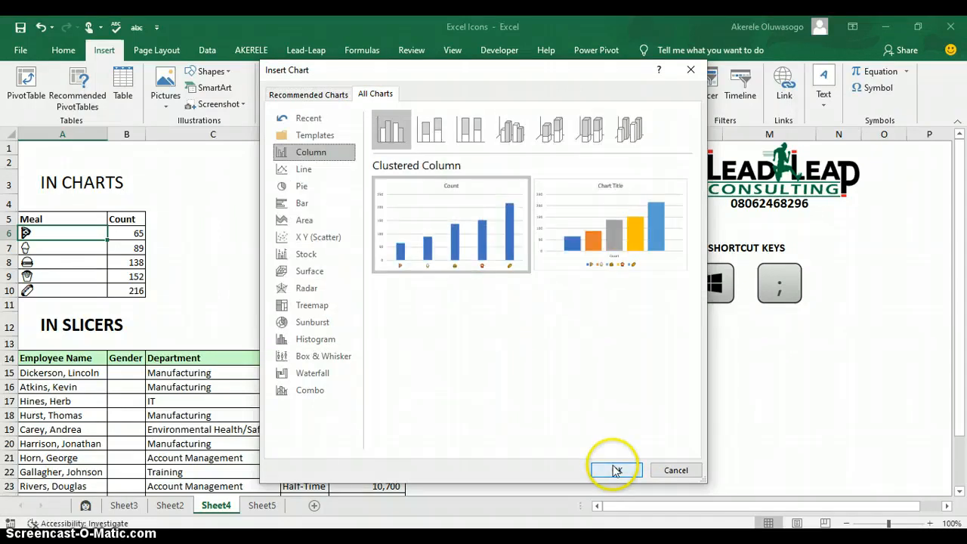
{"action": "left_click", "coordinate": [617, 470]}
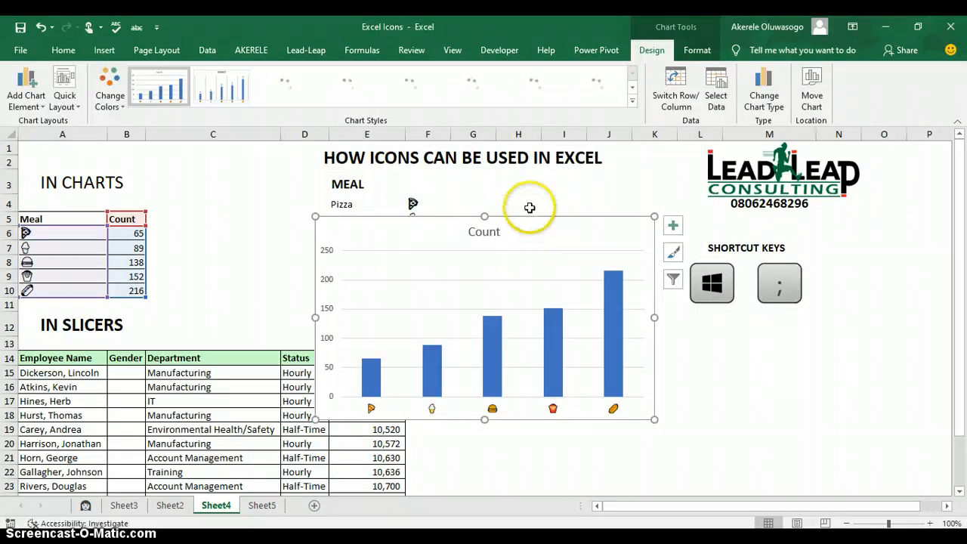
Shrink the column chart and place it beside the MEAL icon list, above the GENDER list.
{"action": "left_click_drag", "start_coordinate": [529, 218], "coordinate": [547, 200]}
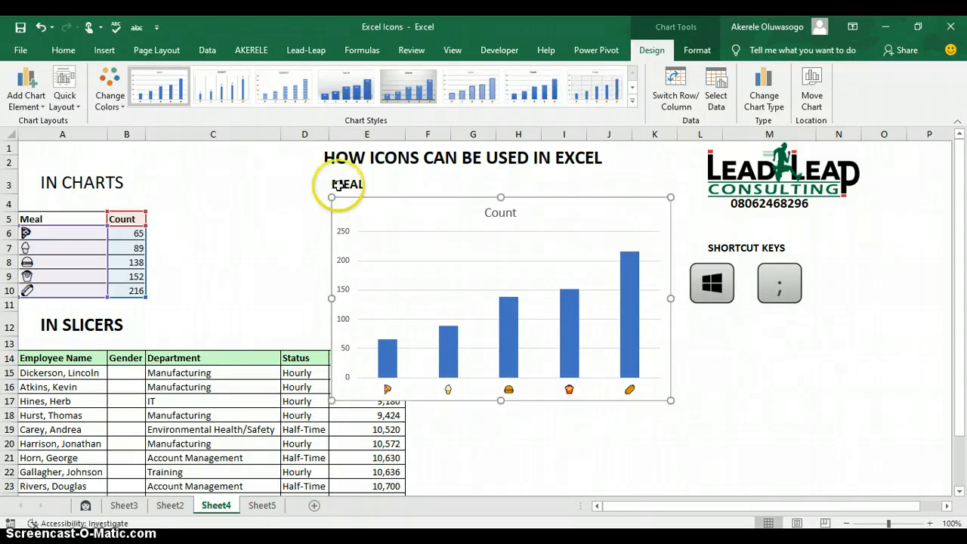
{"action": "left_click_drag", "start_coordinate": [334, 198], "coordinate": [460, 260]}
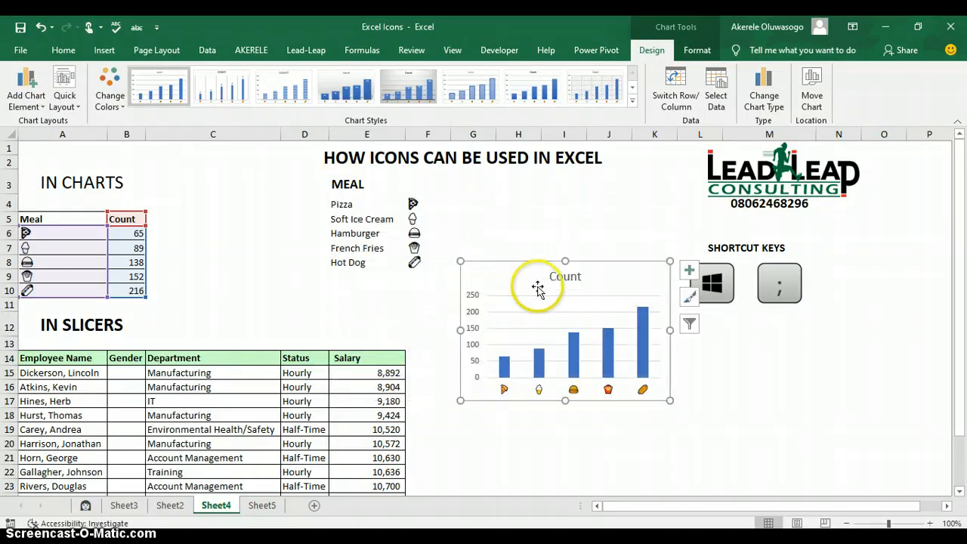
{"action": "mouse_move", "coordinate": [545, 279]}
{"action": "left_mouse_down"}
{"action": "mouse_move", "coordinate": [524, 216]}
{"action": "mouse_move", "coordinate": [529, 195]}
{"action": "left_mouse_up"}
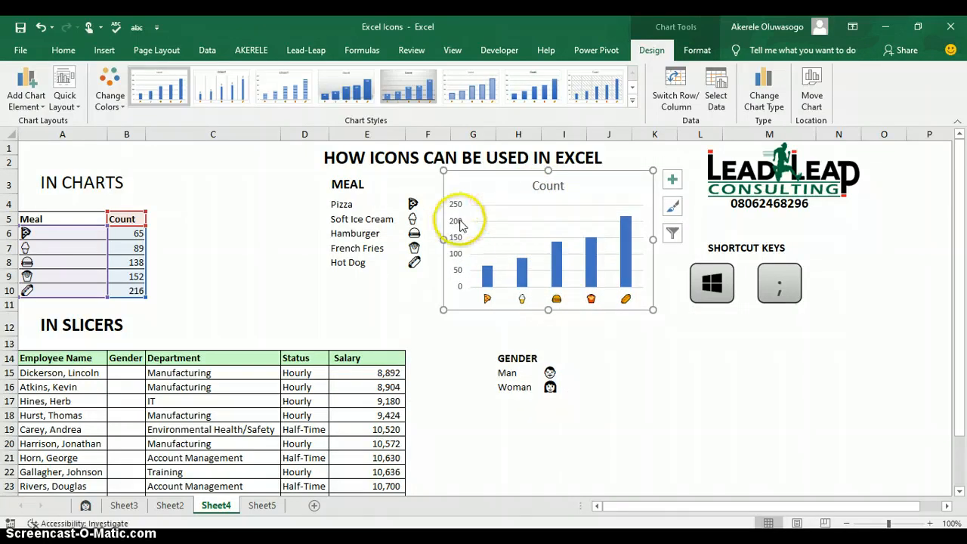
Remove the gridlines from the Count chart, add data labels, and deselect the chart.
{"action": "left_click", "coordinate": [670, 182]}
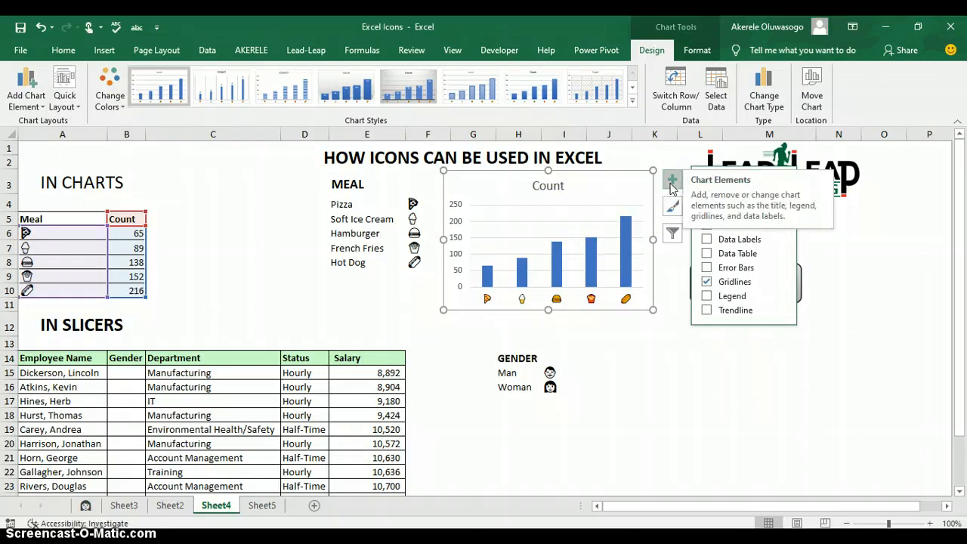
{"action": "left_click", "coordinate": [709, 282]}
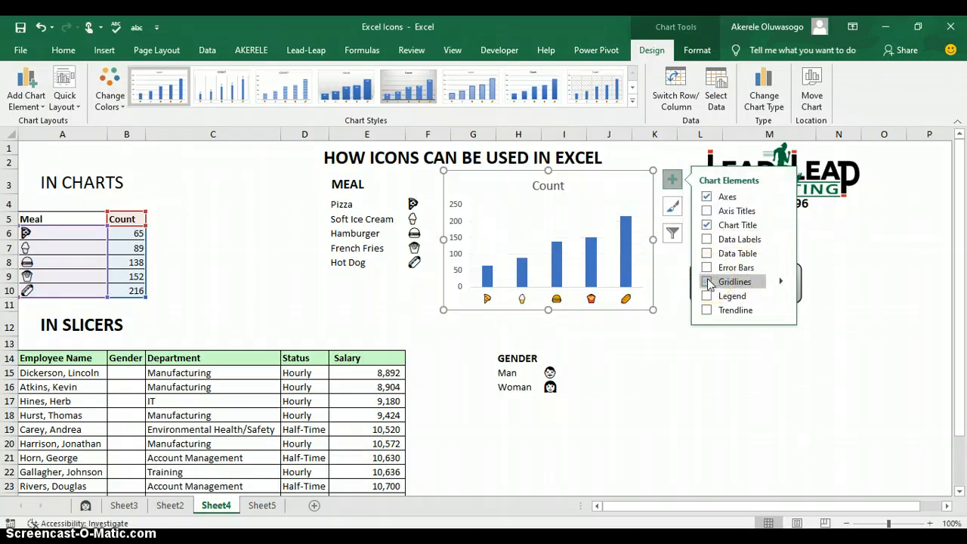
{"action": "left_click", "coordinate": [709, 240]}
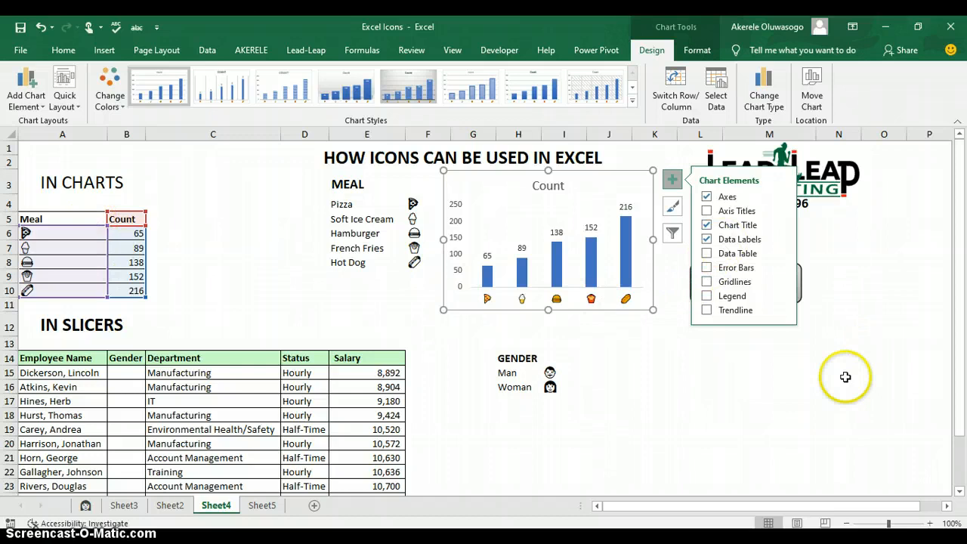
{"action": "left_click", "coordinate": [818, 404]}
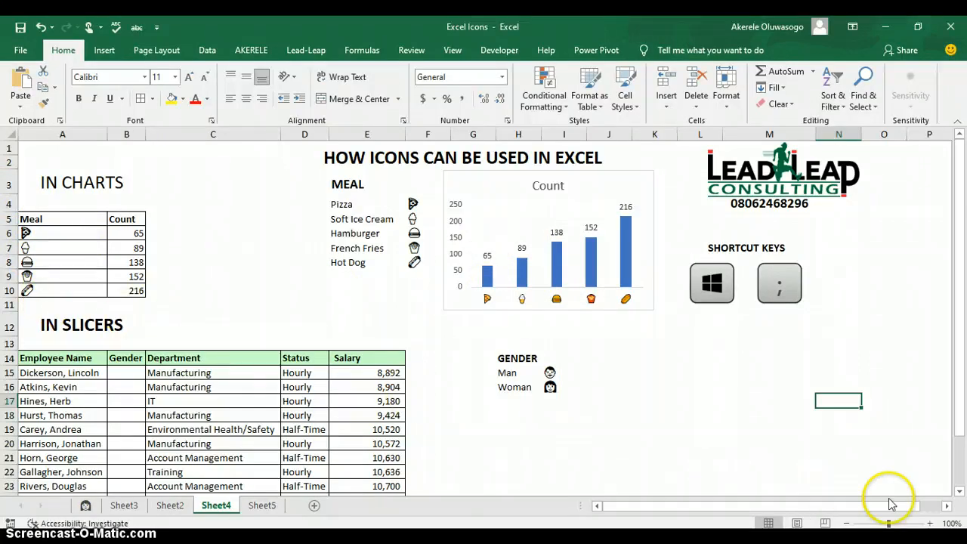
Replace the GENDER list labels in cells H15 and H16 with MALE and FEMALE.
{"action": "left_click", "coordinate": [959, 495]}
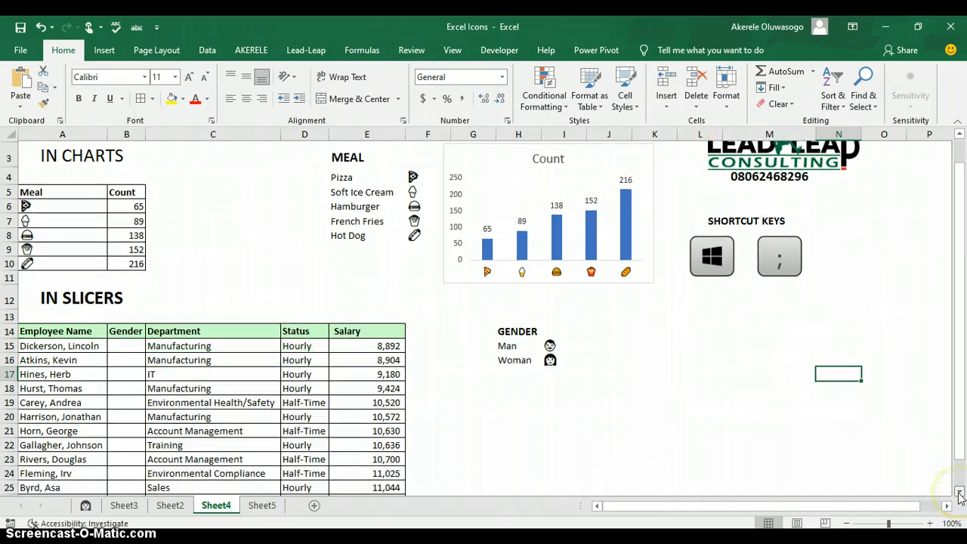
{"action": "left_click", "coordinate": [959, 494]}
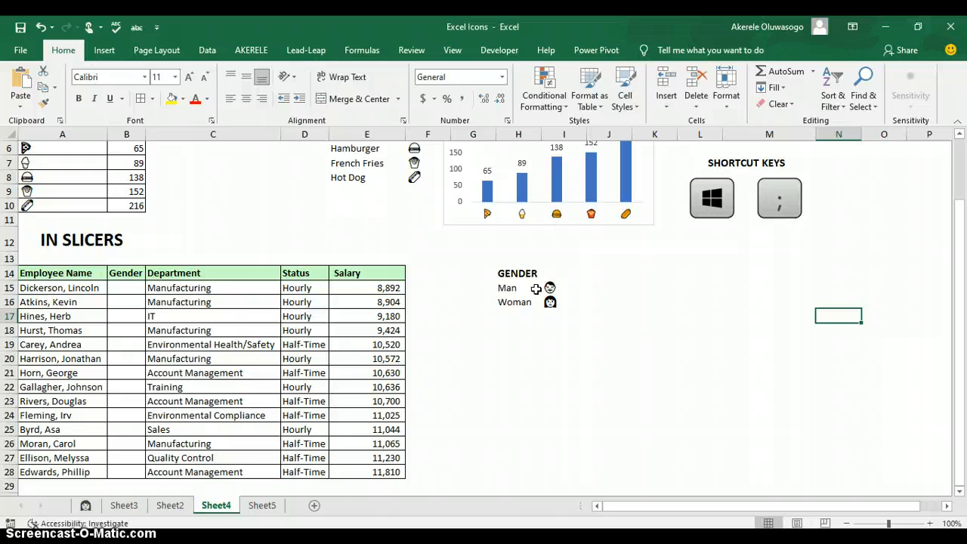
{"action": "left_click", "coordinate": [509, 288]}
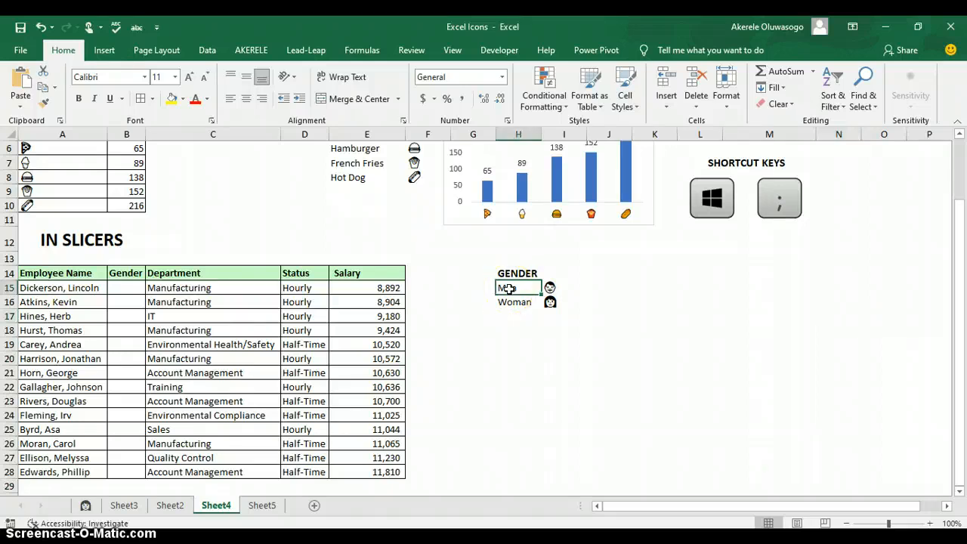
{"action": "type", "text": "m"}
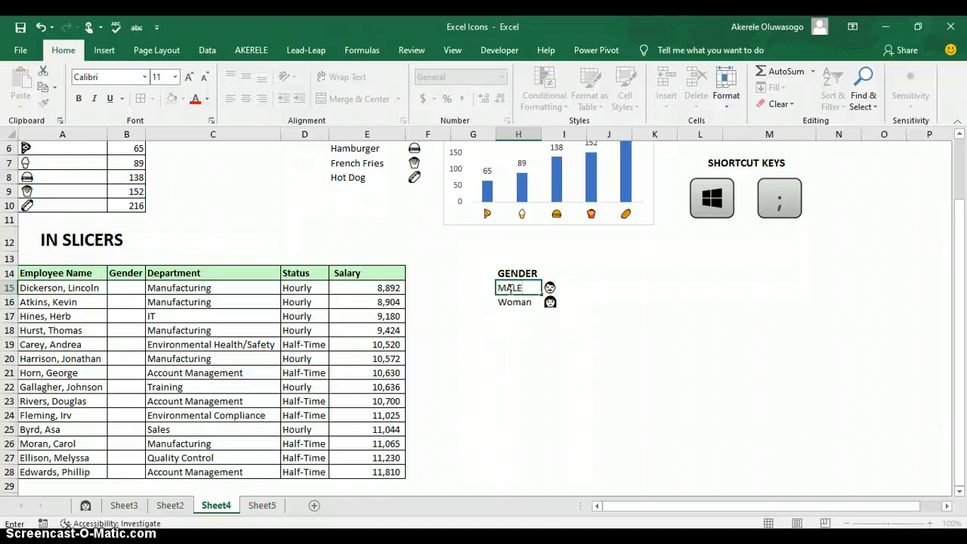
{"action": "key", "text": "Return"}
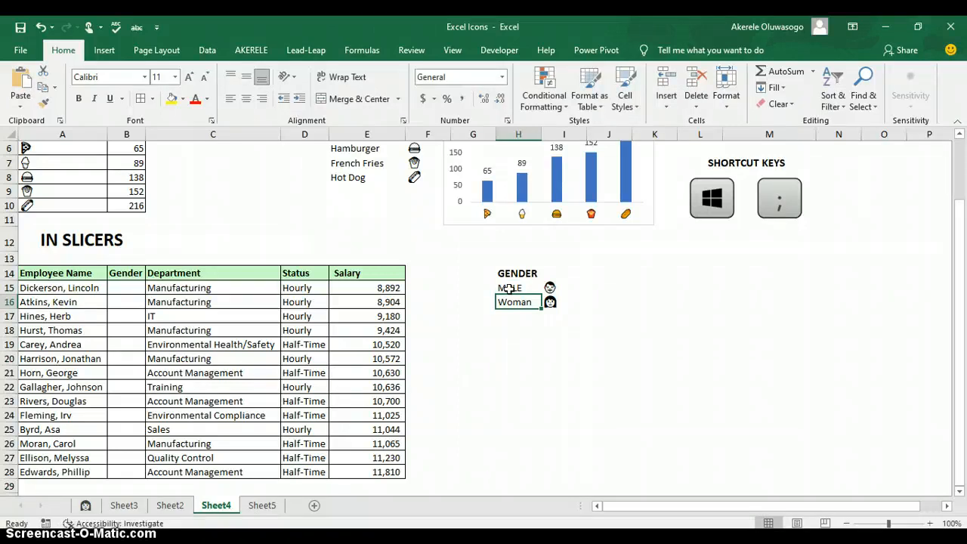
{"action": "type", "text": "FEMALE"}
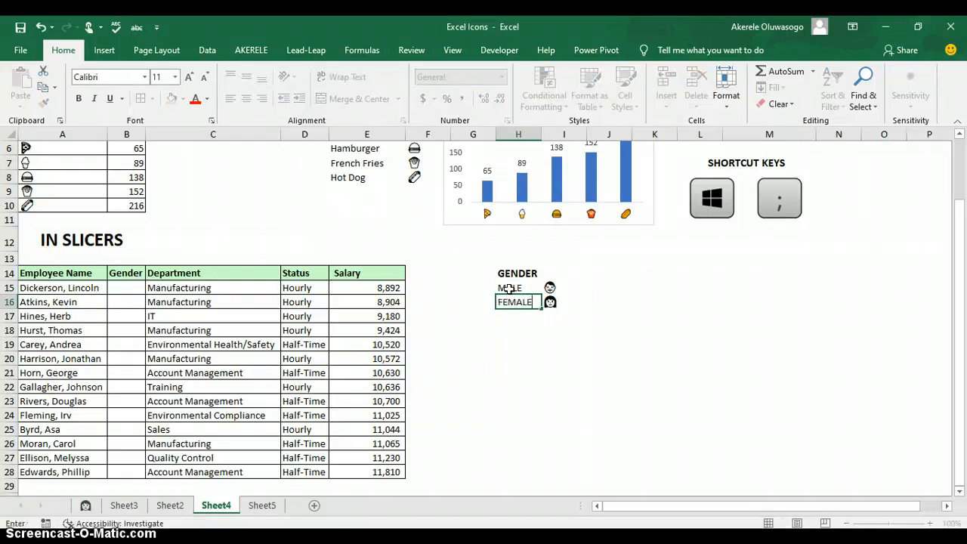
{"action": "key", "text": "Return"}
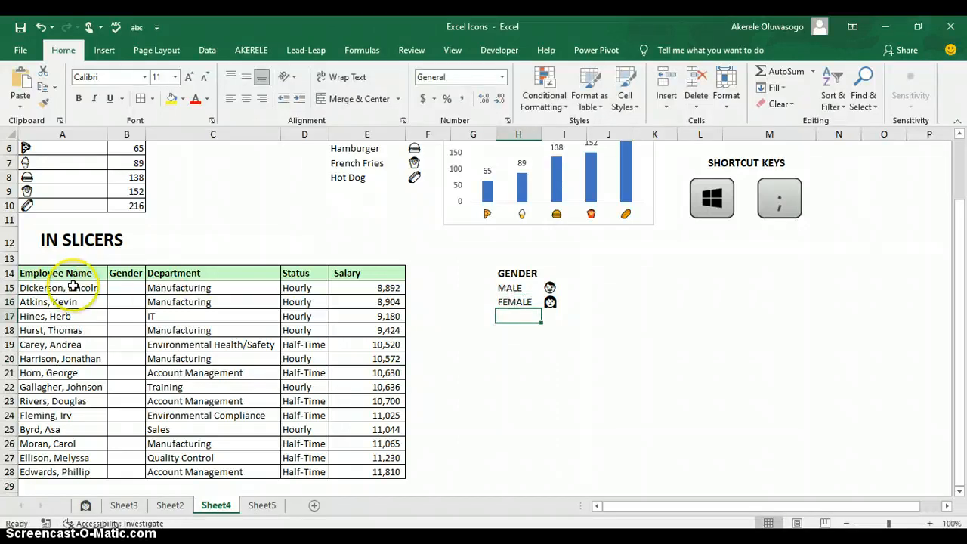
Insert the man emoji from the People category in cell B15 of the Gender column and close the emoji picker.
{"action": "left_click", "coordinate": [135, 289]}
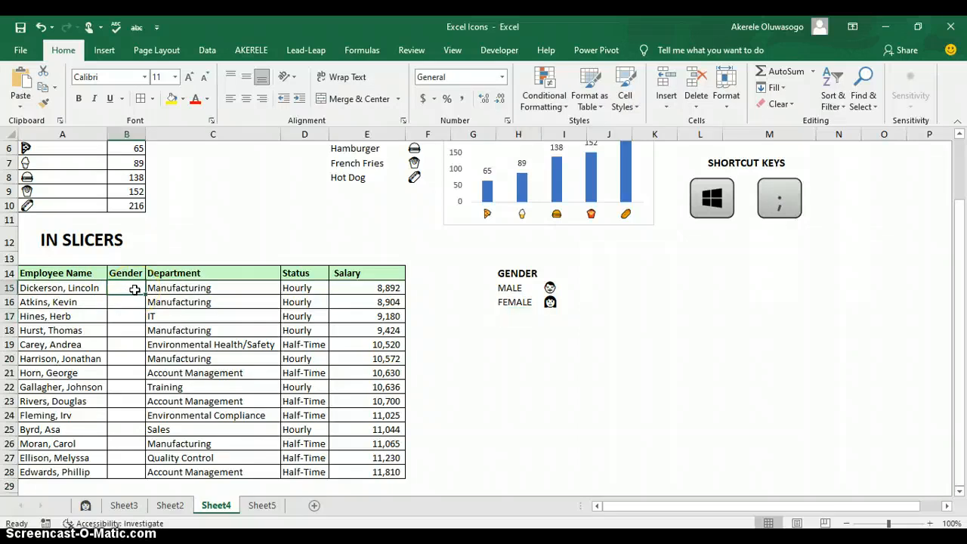
{"action": "key", "text": "super+semicolon"}
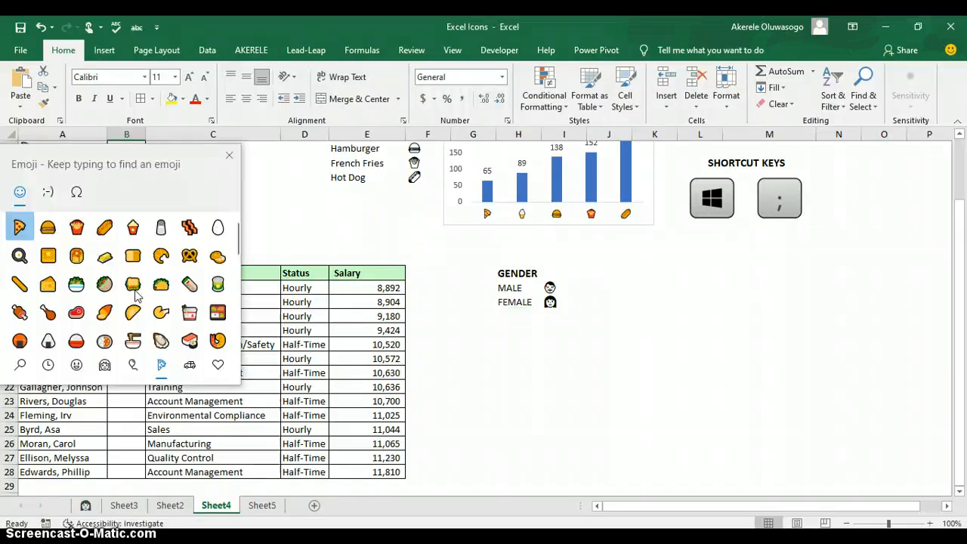
{"action": "left_click_drag", "start_coordinate": [162, 167], "coordinate": [779, 211]}
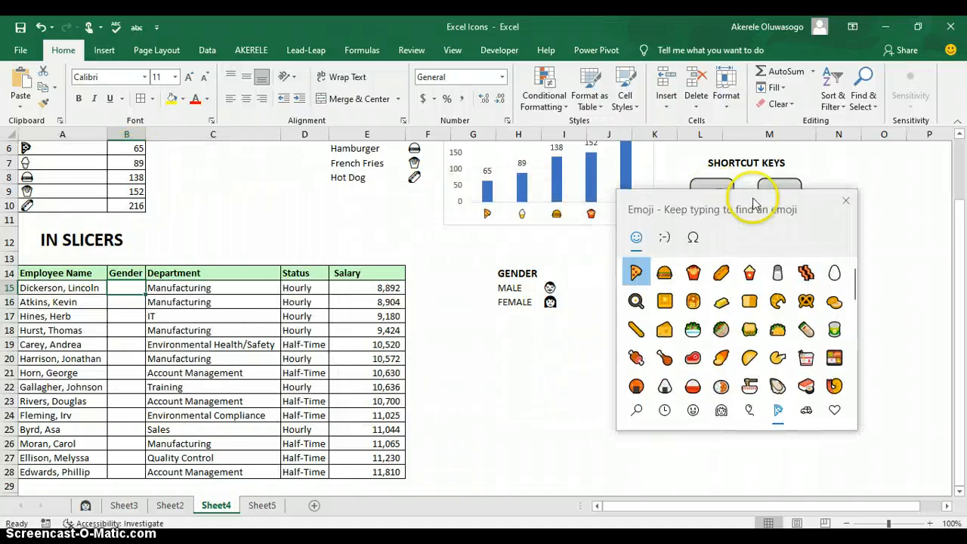
{"action": "left_click", "coordinate": [722, 410]}
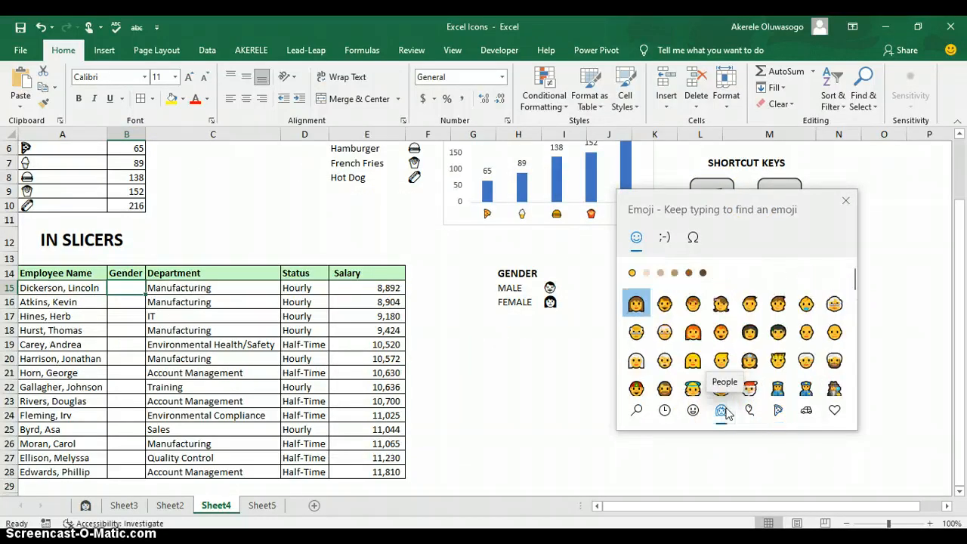
{"action": "left_click", "coordinate": [665, 304]}
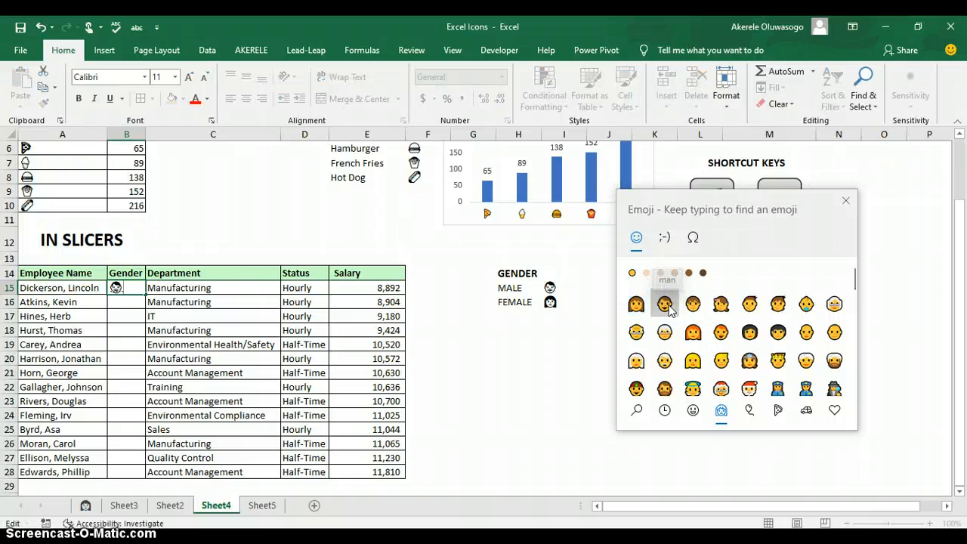
{"action": "left_click", "coordinate": [846, 200]}
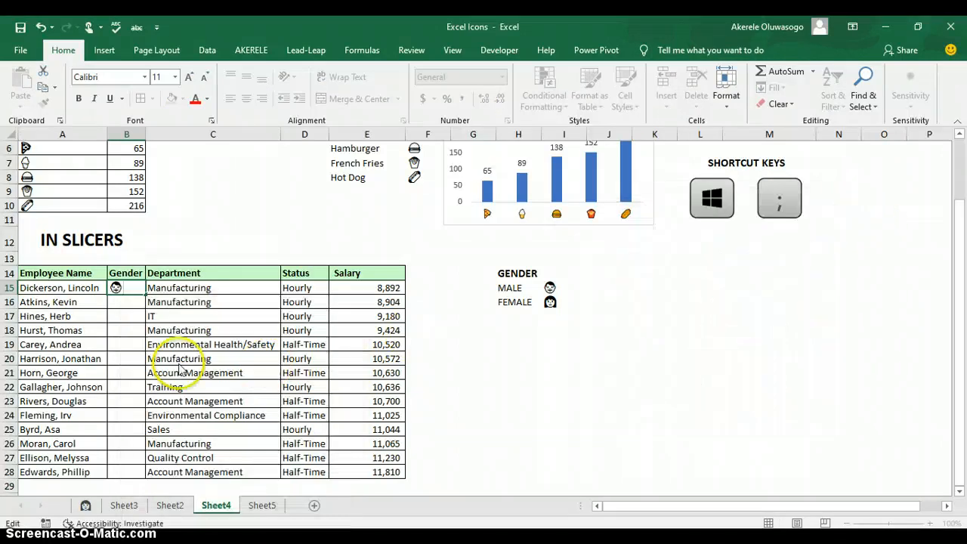
Insert the woman emoji in cell B16 and fill the alternating man and woman emojis from B15:B16 down the Gender column to B28.
{"action": "left_click", "coordinate": [121, 300]}
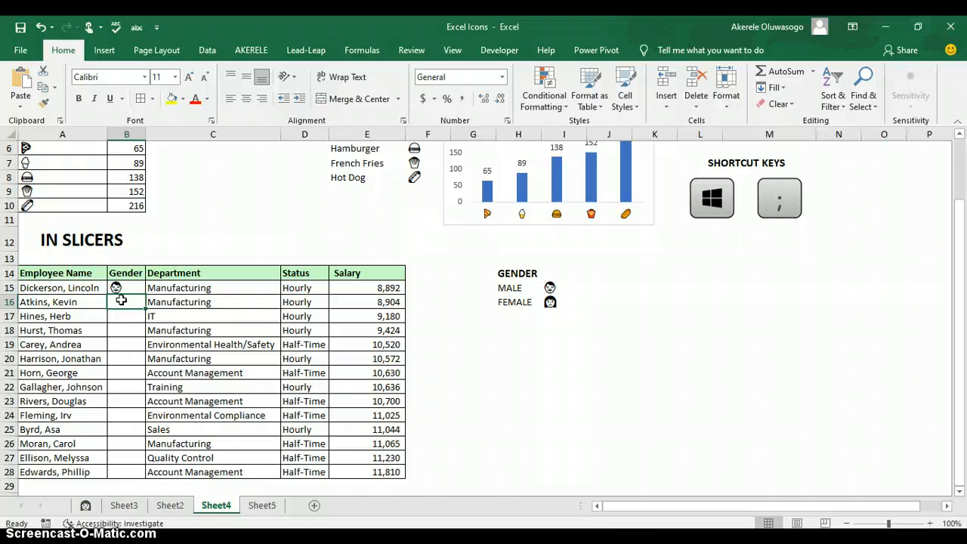
{"action": "key", "text": "super+semicolon"}
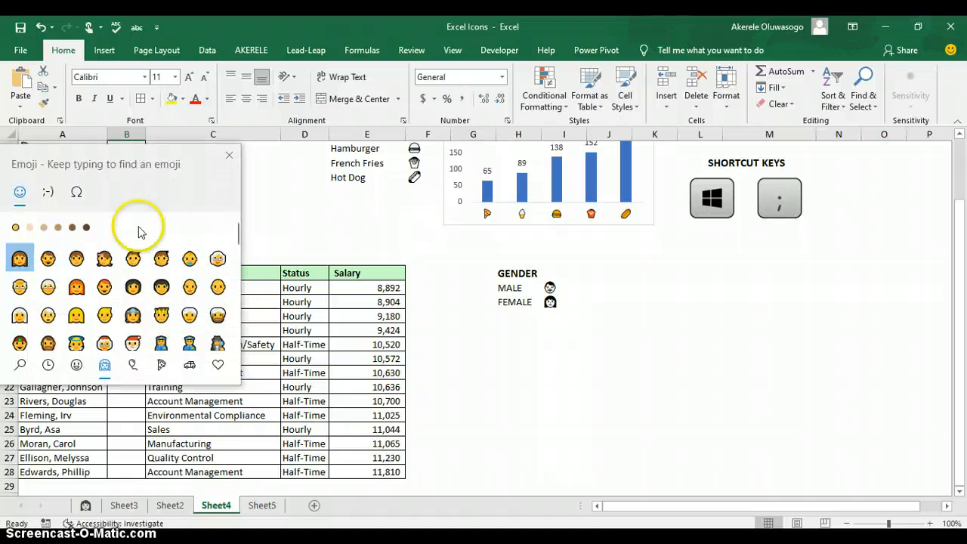
{"action": "left_click_drag", "start_coordinate": [138, 168], "coordinate": [789, 285]}
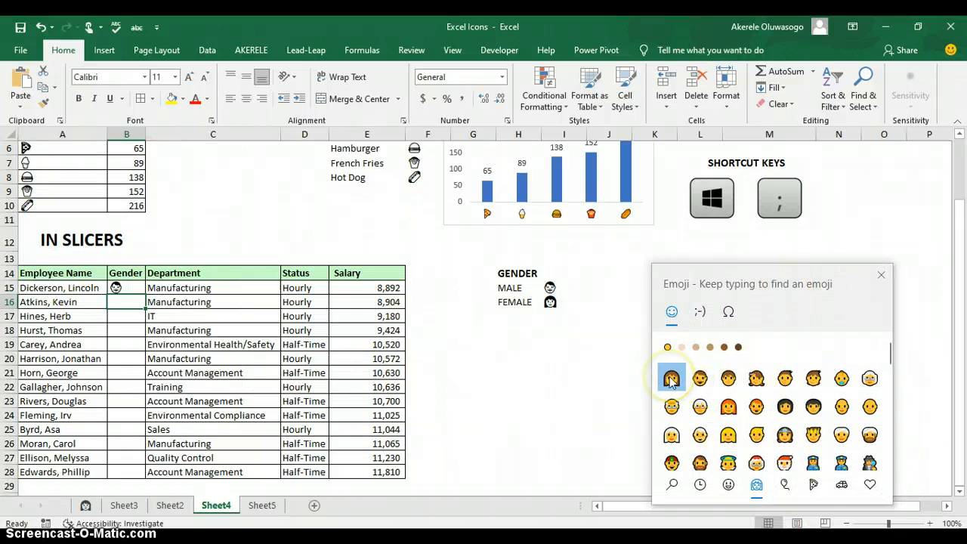
{"action": "left_click", "coordinate": [880, 275]}
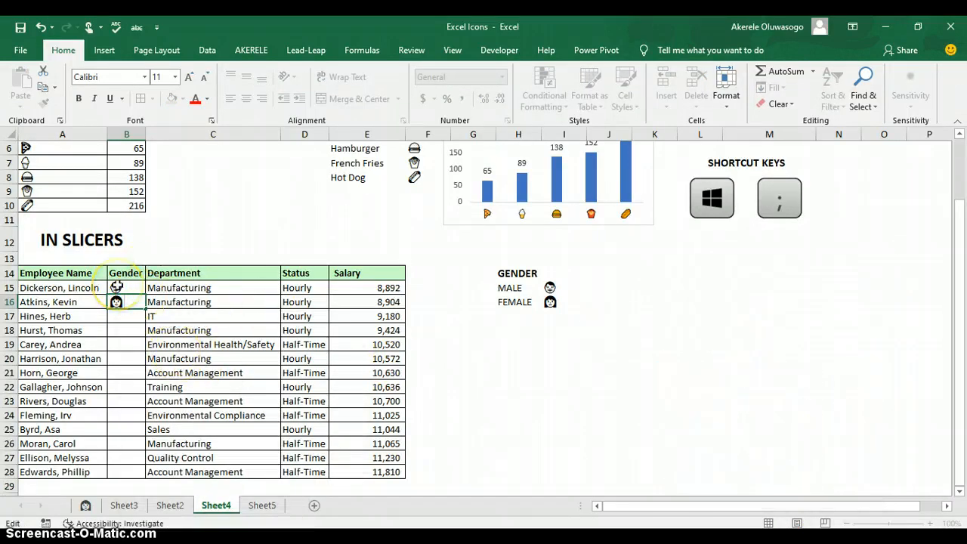
{"action": "left_click_drag", "start_coordinate": [118, 286], "coordinate": [118, 302]}
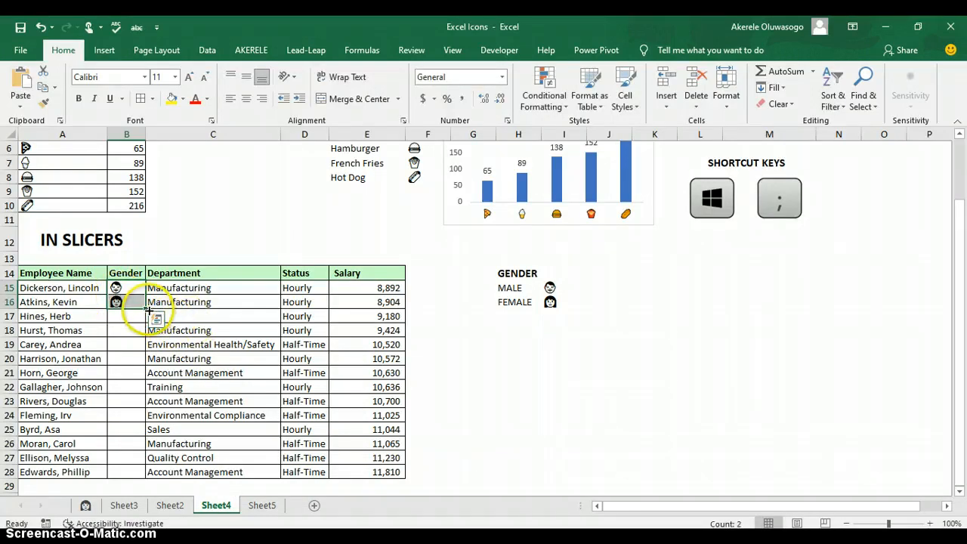
{"action": "left_click_drag", "start_coordinate": [146, 308], "coordinate": [141, 471]}
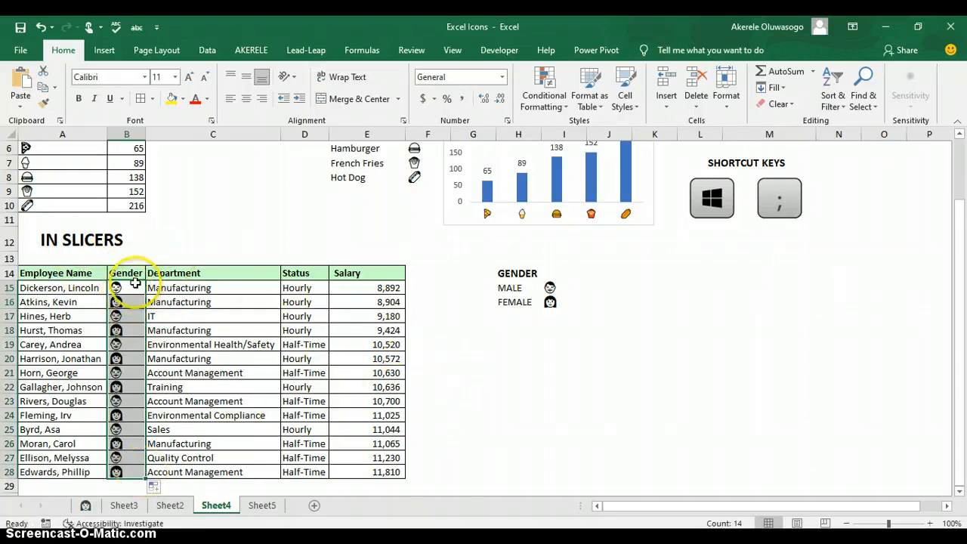
Convert the employee data range A14:E28 into an Excel table with headers.
{"action": "left_click", "coordinate": [196, 335]}
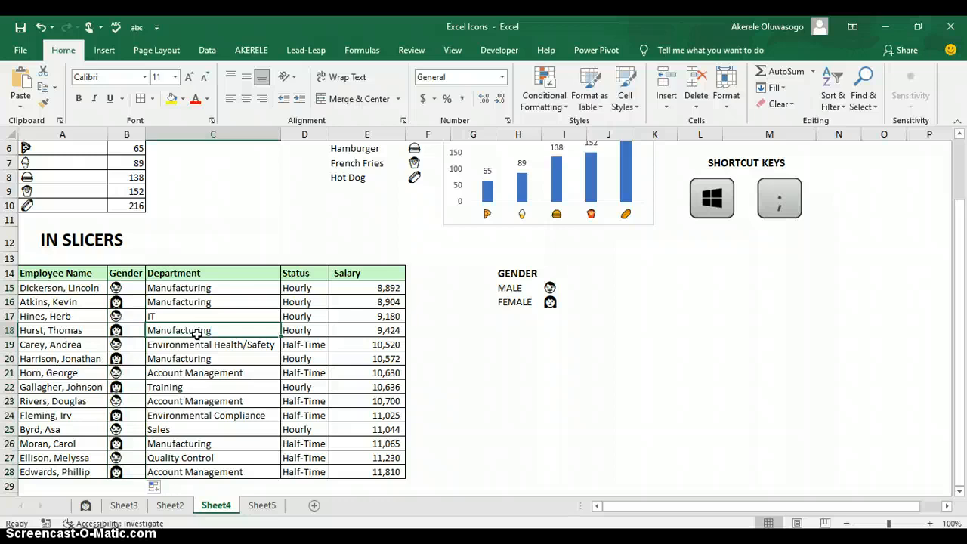
{"action": "key", "text": "ctrl+t"}
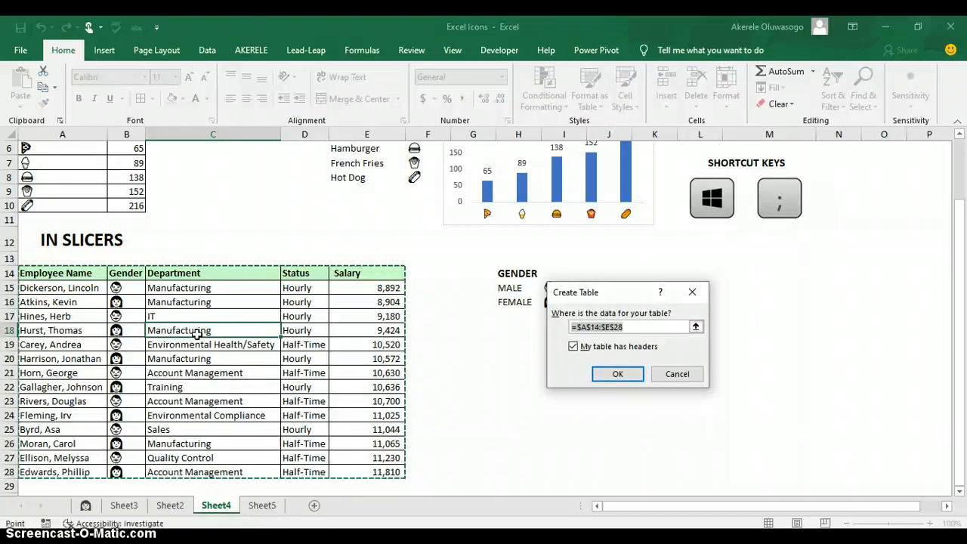
{"action": "left_click", "coordinate": [631, 375]}
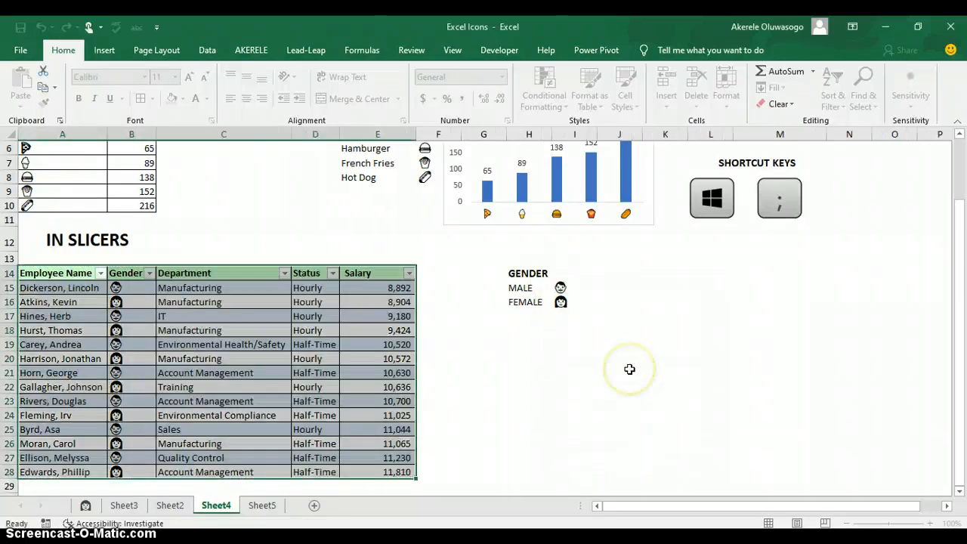
Insert a slicer for the Gender field of the employee table.
{"action": "left_click", "coordinate": [259, 299]}
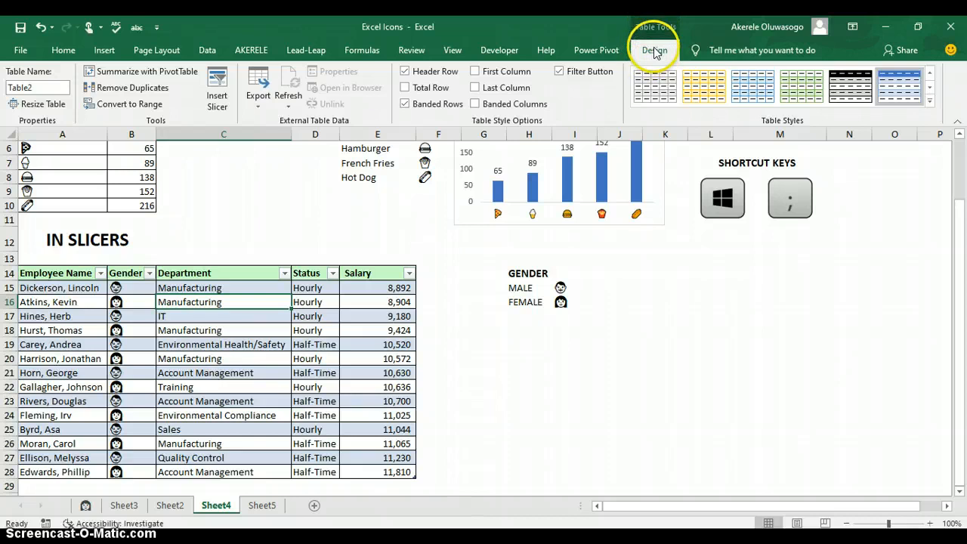
{"action": "left_click", "coordinate": [217, 107]}
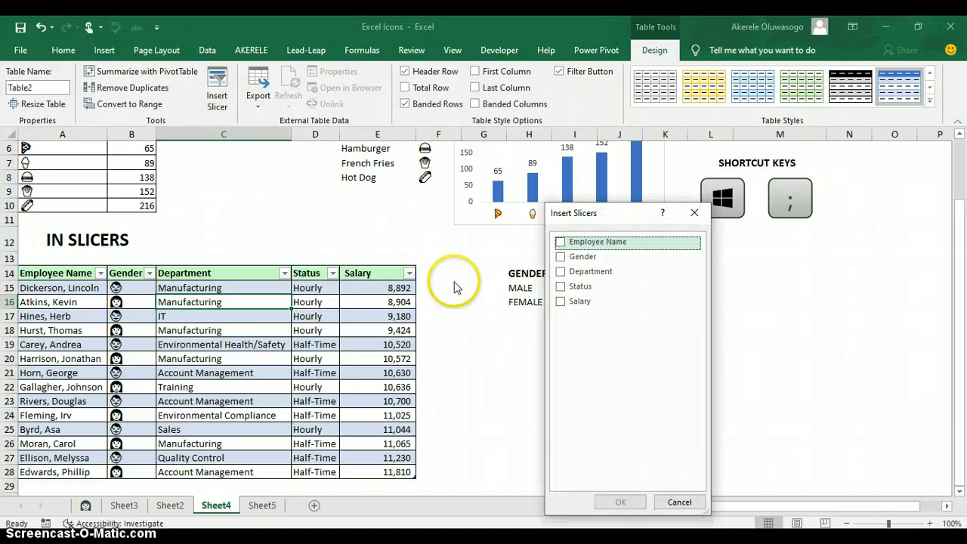
{"action": "left_click", "coordinate": [560, 258]}
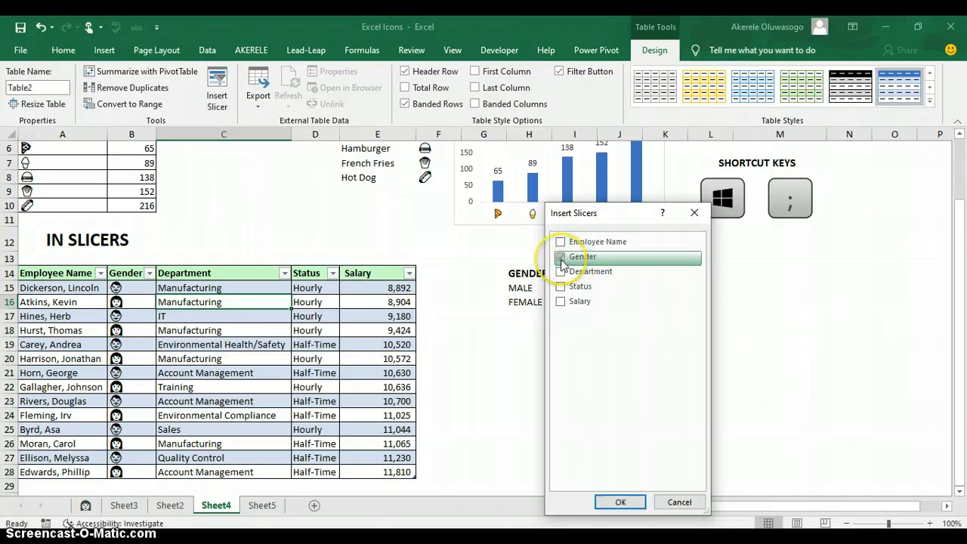
{"action": "left_click", "coordinate": [620, 502]}
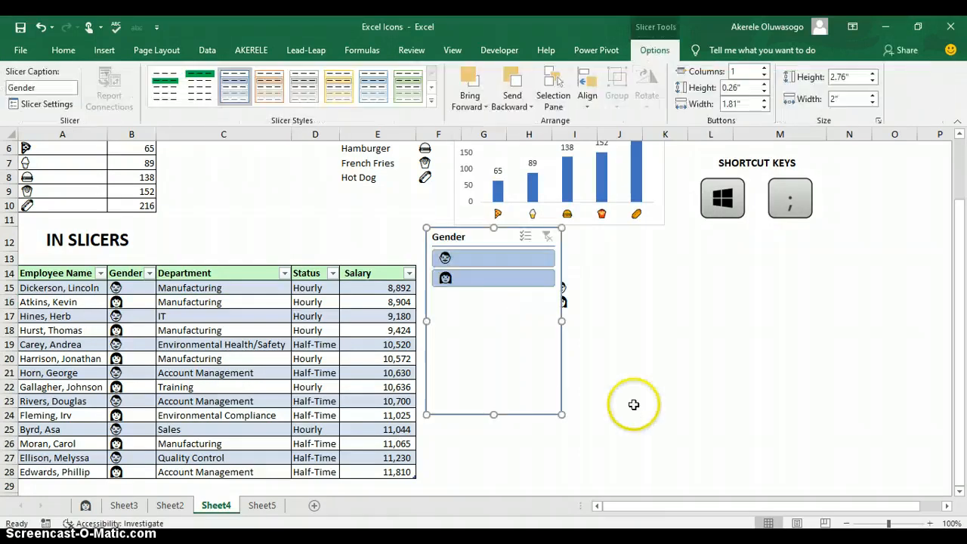
Move the Gender slicer beside the GENDER list, set it to 2 columns, shrink its height to fit the emoji buttons, and deselect it.
{"action": "left_click_drag", "start_coordinate": [598, 271], "coordinate": [675, 272]}
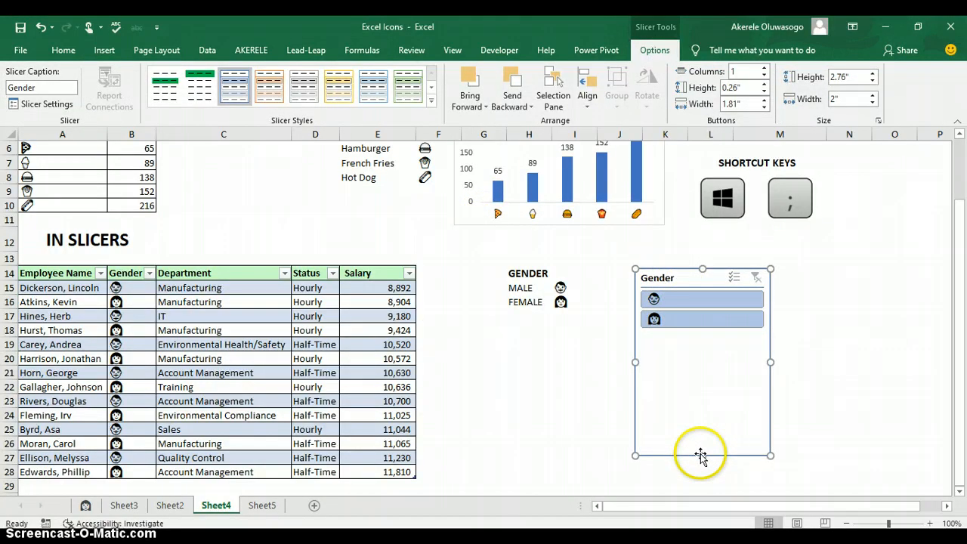
{"action": "left_click_drag", "start_coordinate": [701, 456], "coordinate": [703, 339]}
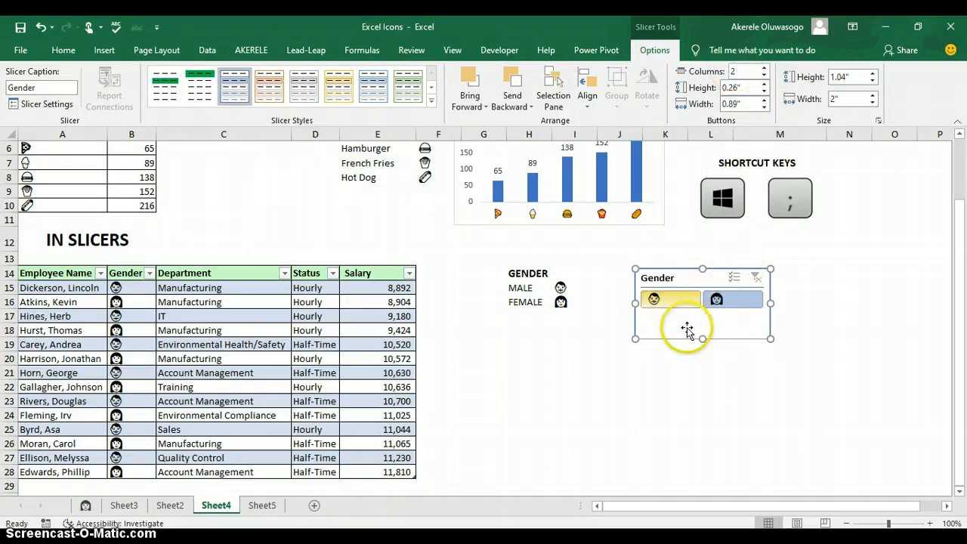
{"action": "left_click_drag", "start_coordinate": [703, 339], "coordinate": [703, 320]}
{"action": "left_click", "coordinate": [695, 371]}
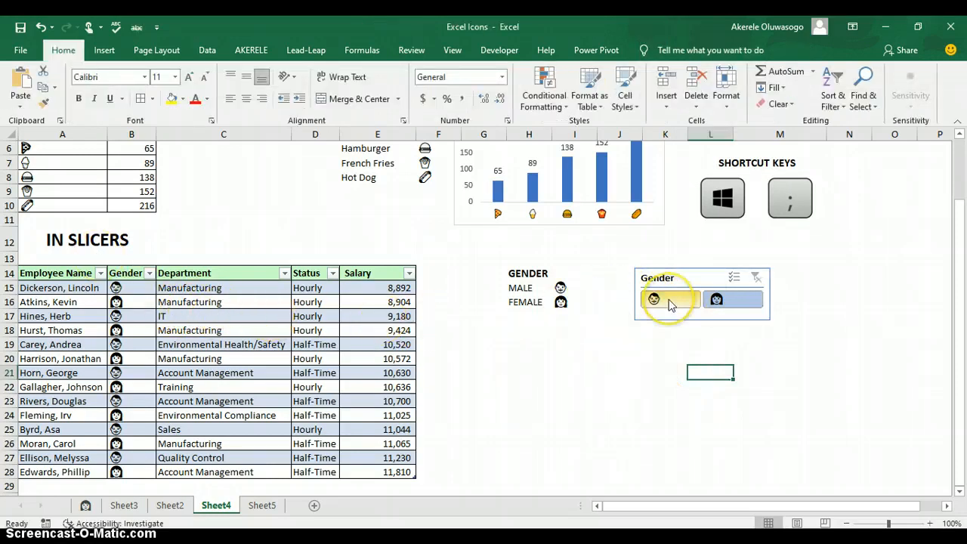
Filter the employee table with the Gender slicer by the man emoji, by the woman emoji, and again by the man emoji.
{"action": "left_click", "coordinate": [669, 299]}
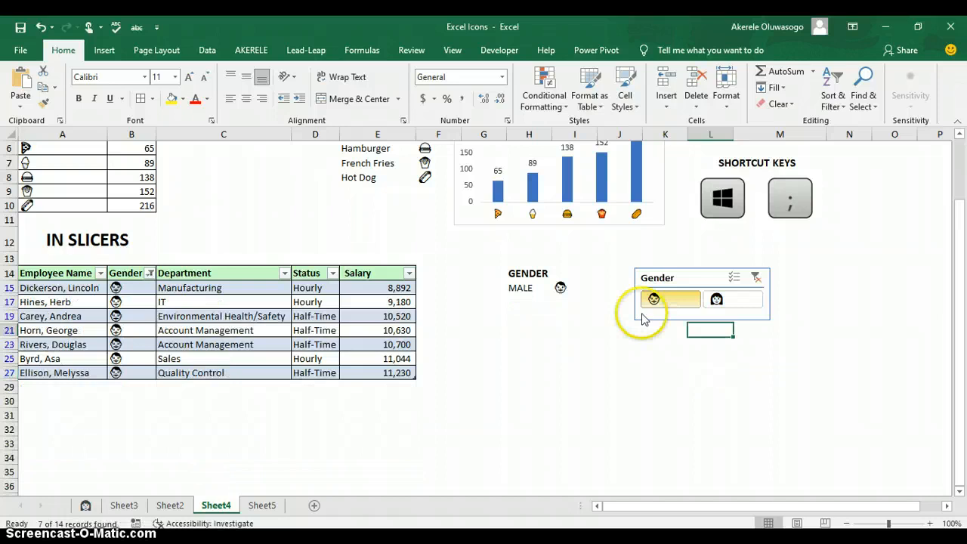
{"action": "left_click", "coordinate": [732, 303]}
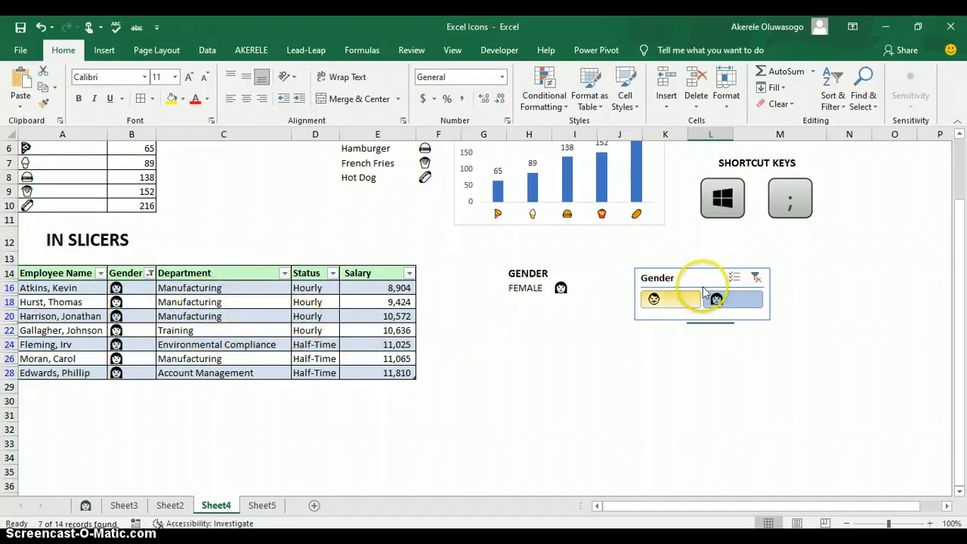
{"action": "left_click", "coordinate": [664, 299]}
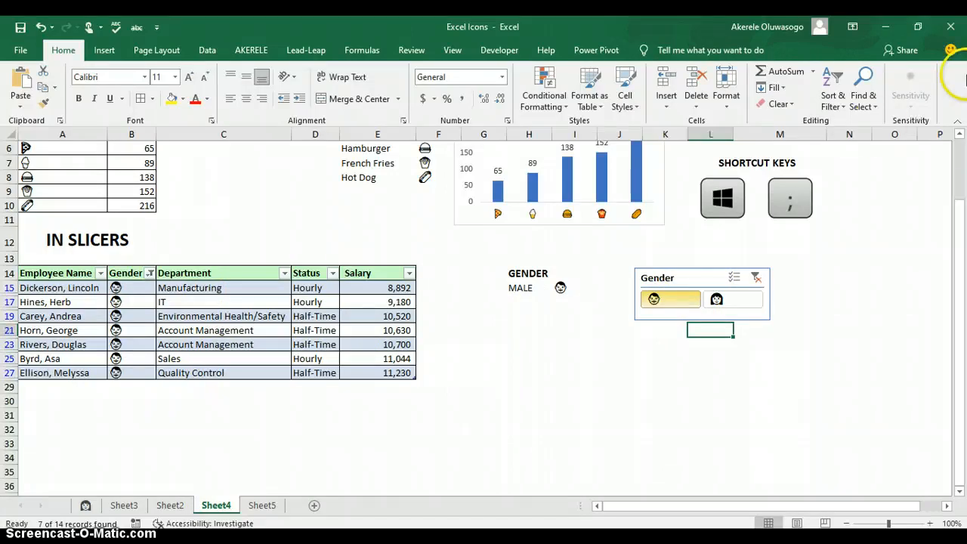
{"action": "left_click", "coordinate": [959, 134]}
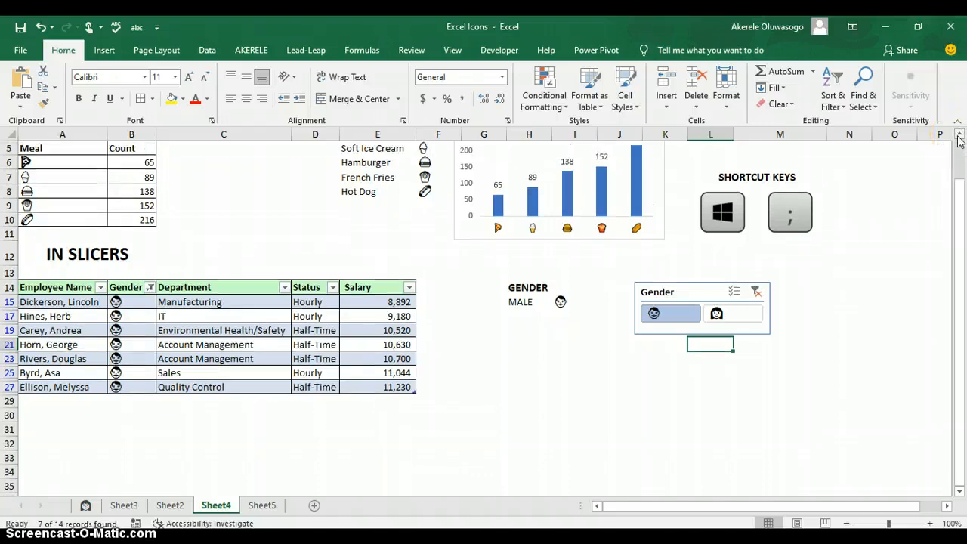
{"action": "left_click", "coordinate": [958, 136]}
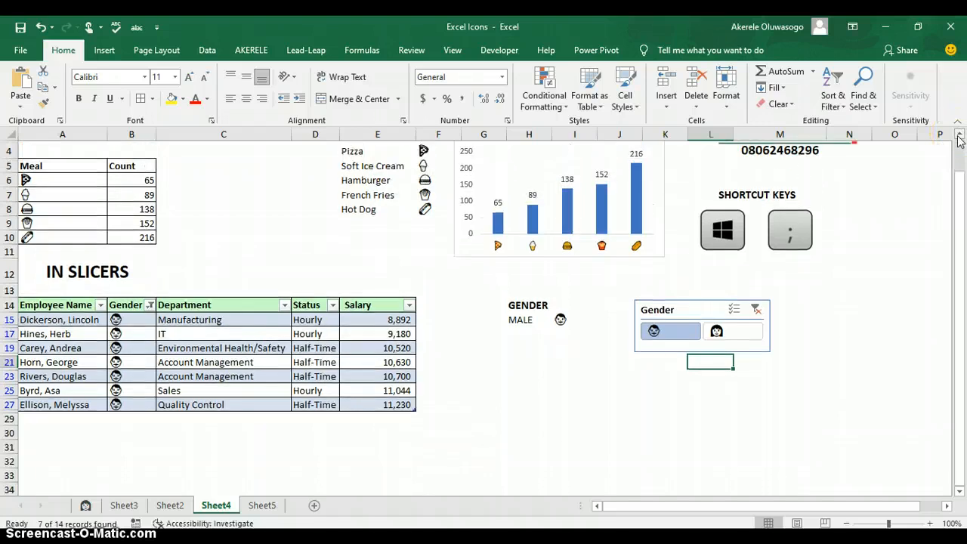
{"action": "scroll", "coordinate": [959, 141], "scroll_direction": "up", "scroll_amount": 1}
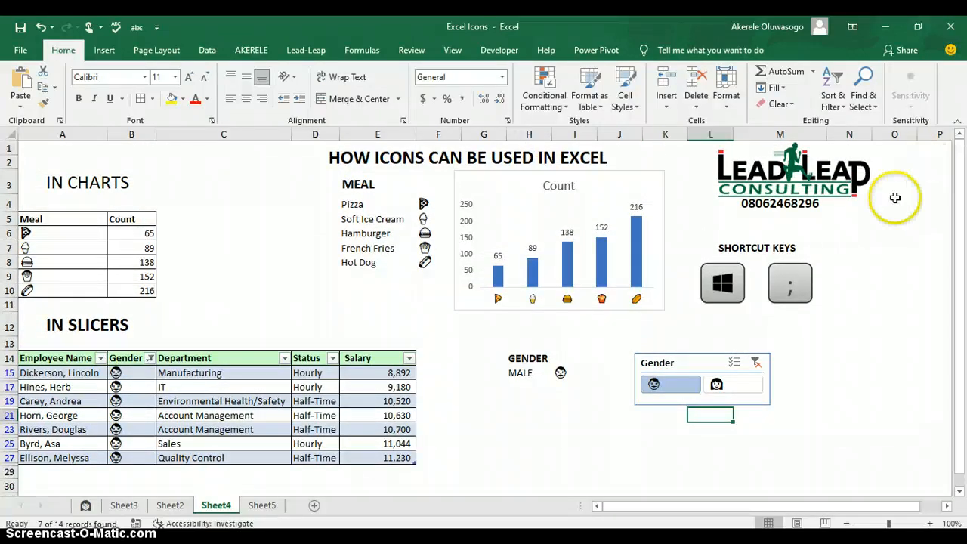